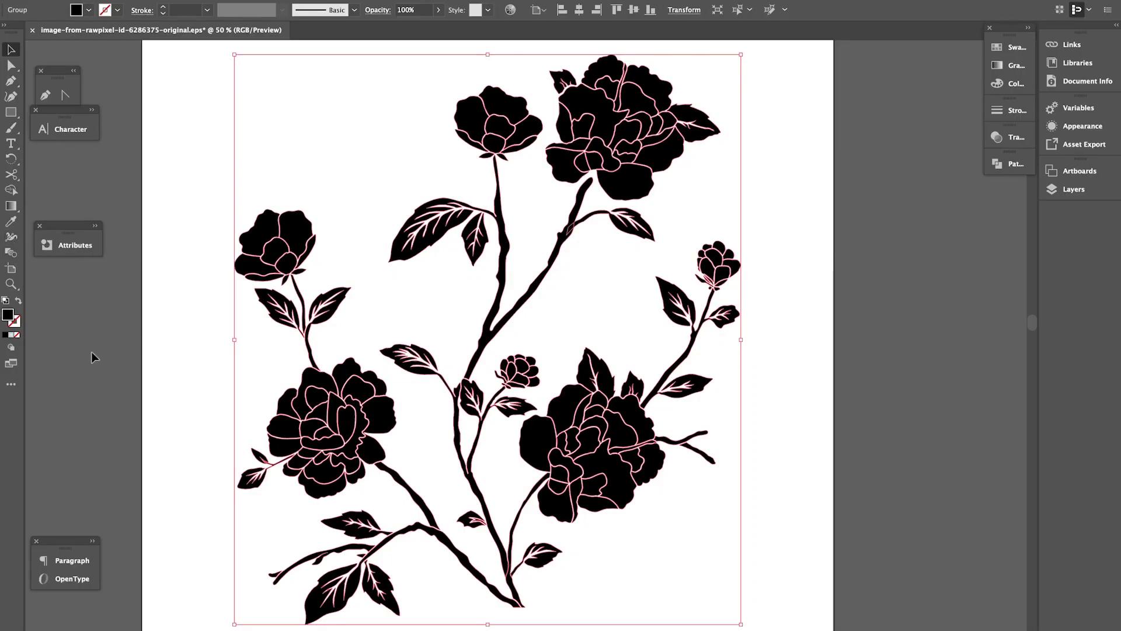
# Step: Open the All Tools drawer beside the black floral rose artwork
pyautogui.click(10, 384)
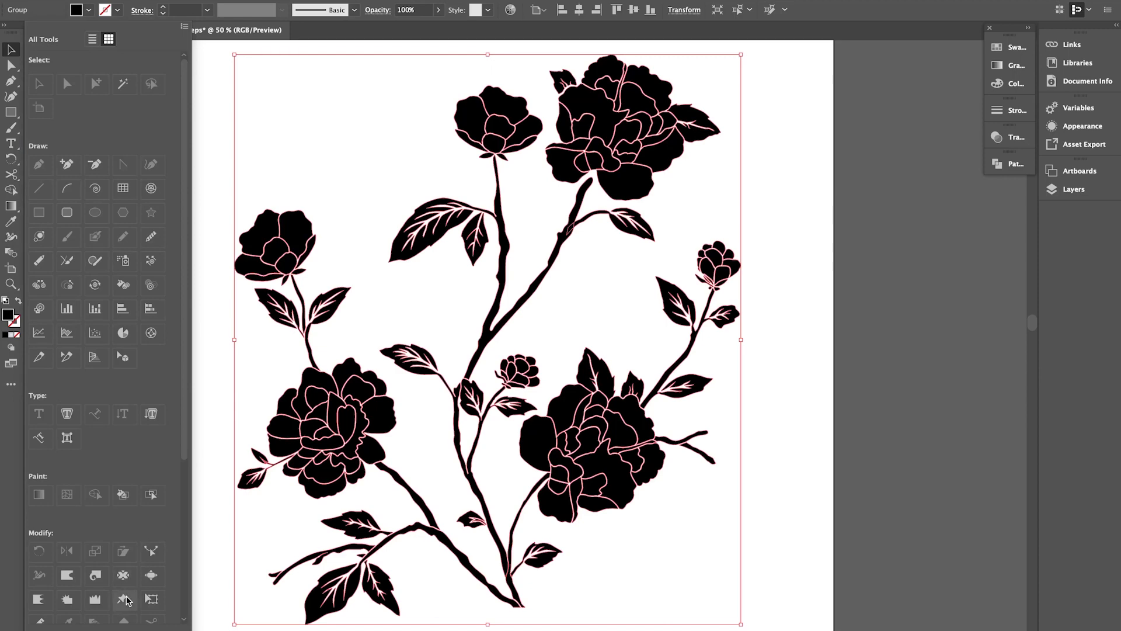
# Step: Pin the rose stems with Puppet Warp and bend the upper-left rose up and right
pyautogui.click(124, 599)
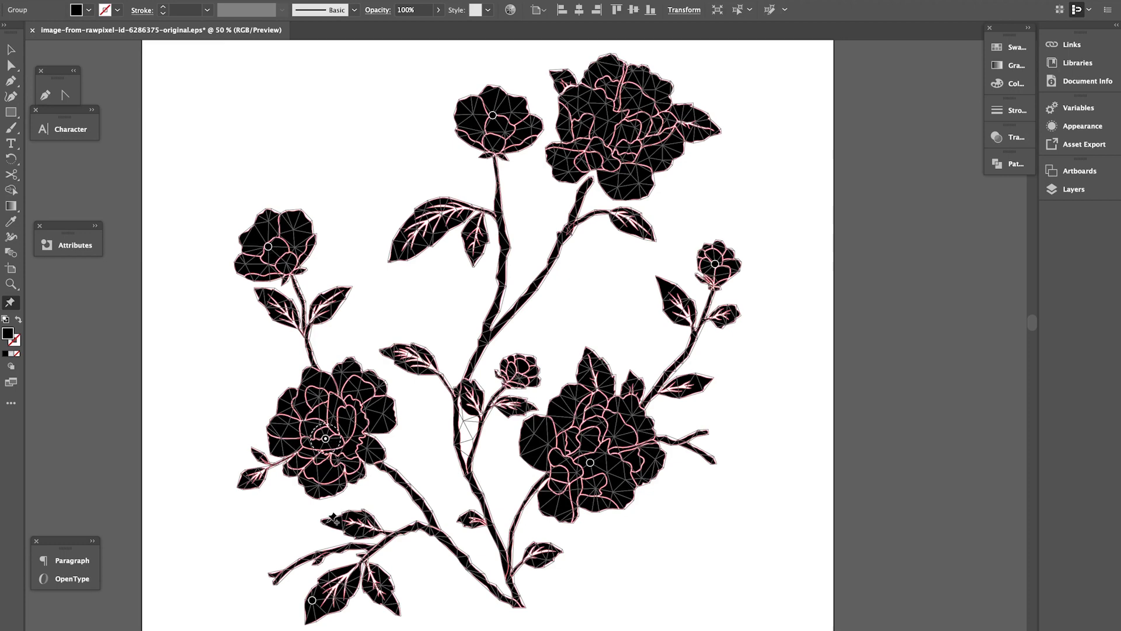
pyautogui.click(433, 527)
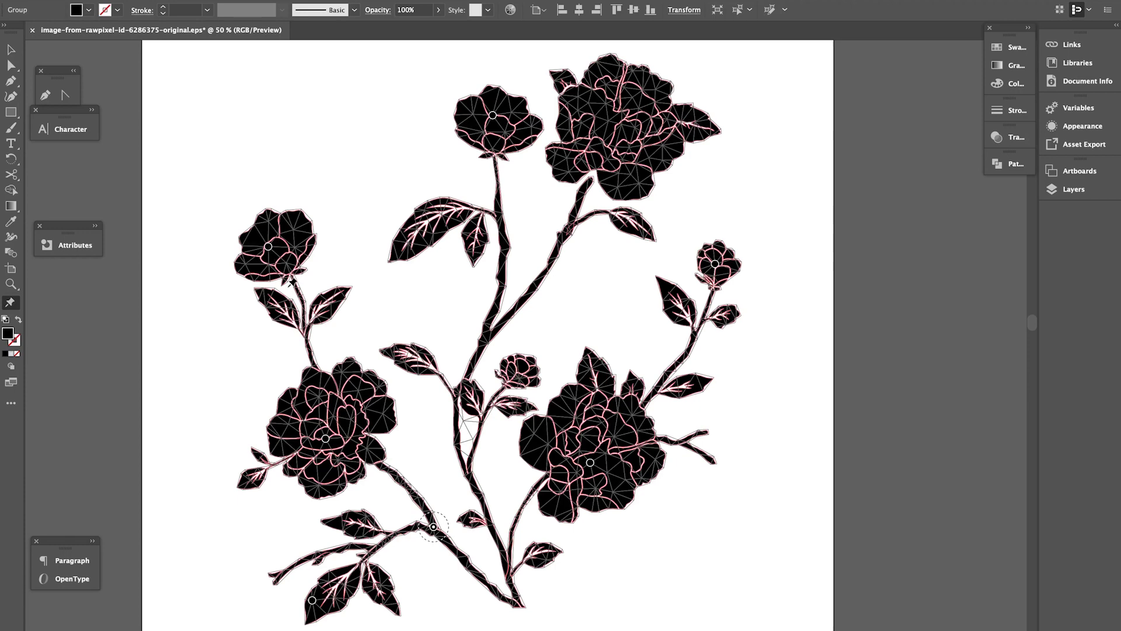
pyautogui.click(307, 343)
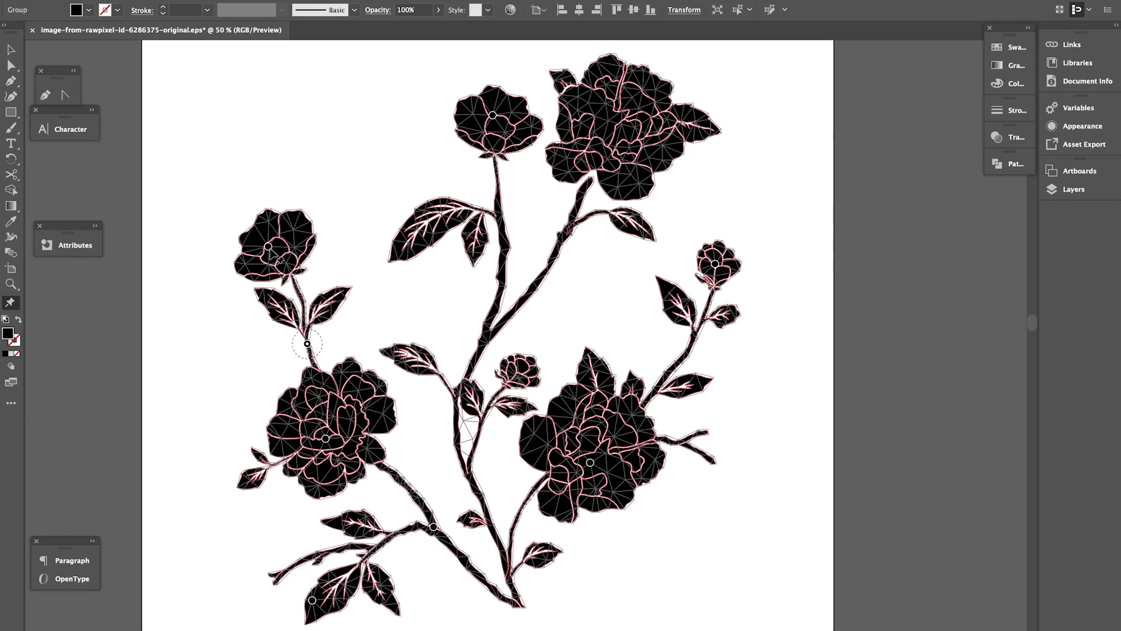
pyautogui.moveTo(269, 249); pyautogui.dragTo(297, 282)
pyautogui.moveTo(270, 246); pyautogui.dragTo(306, 228)
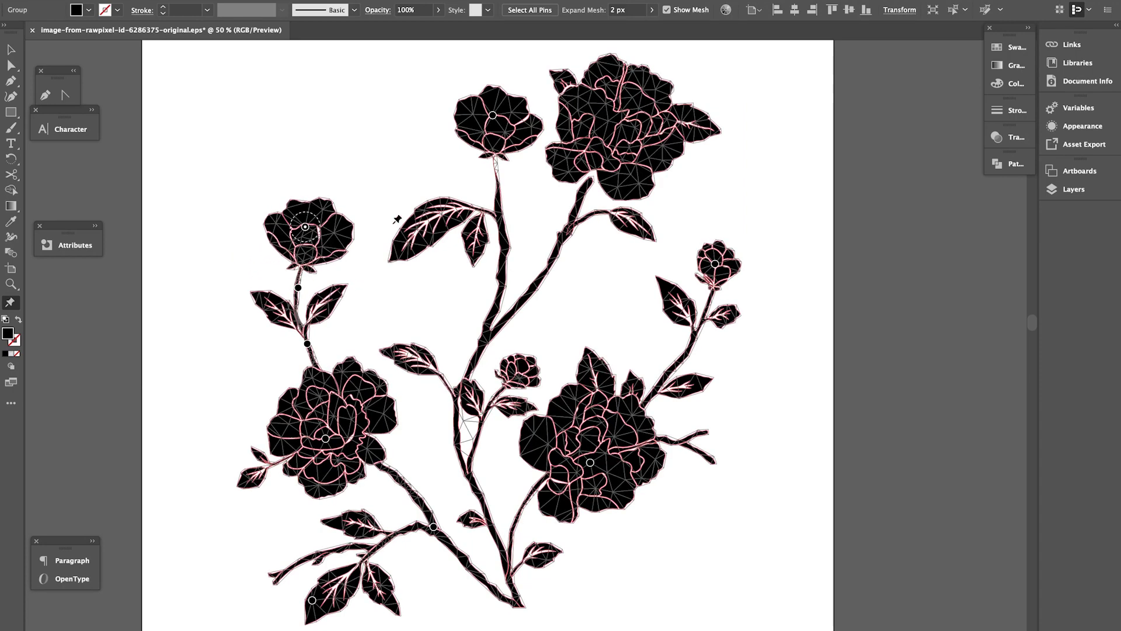
# Step: Warp the lower-left rose, pin the upper rose and main stem, and bend the right rosebud branch outward
pyautogui.moveTo(328, 439); pyautogui.dragTo(315, 439)
pyautogui.click(619, 119)
pyautogui.click(549, 257)
pyautogui.click(686, 352)
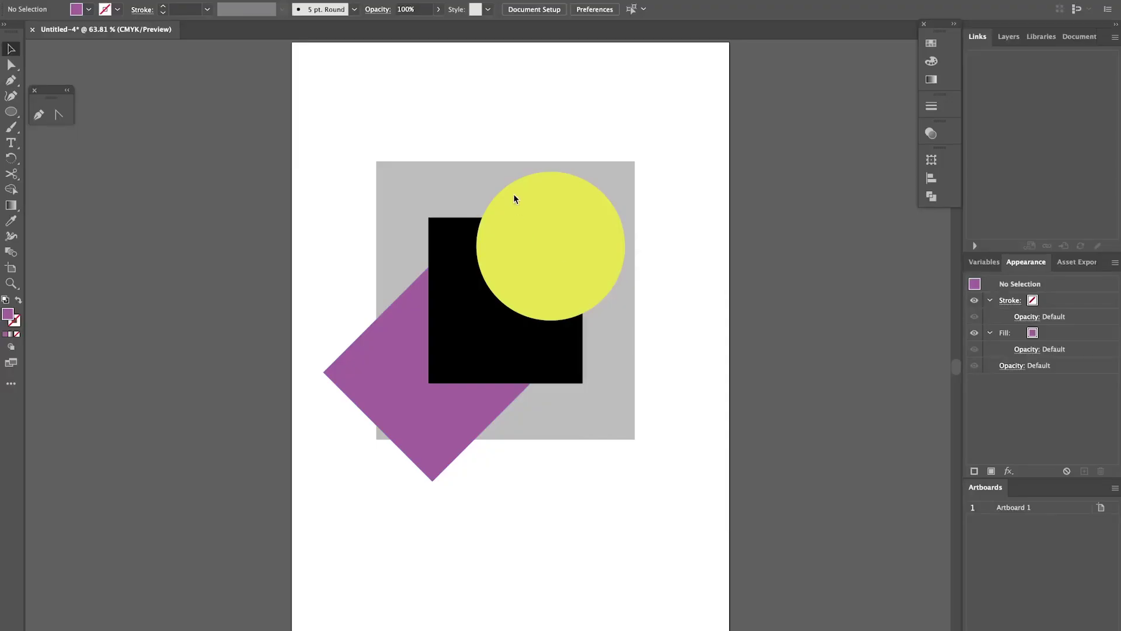
# Step: Select the yellow circle, delete it, then undo to bring it back
pyautogui.hotkey('ctrl', 'z')
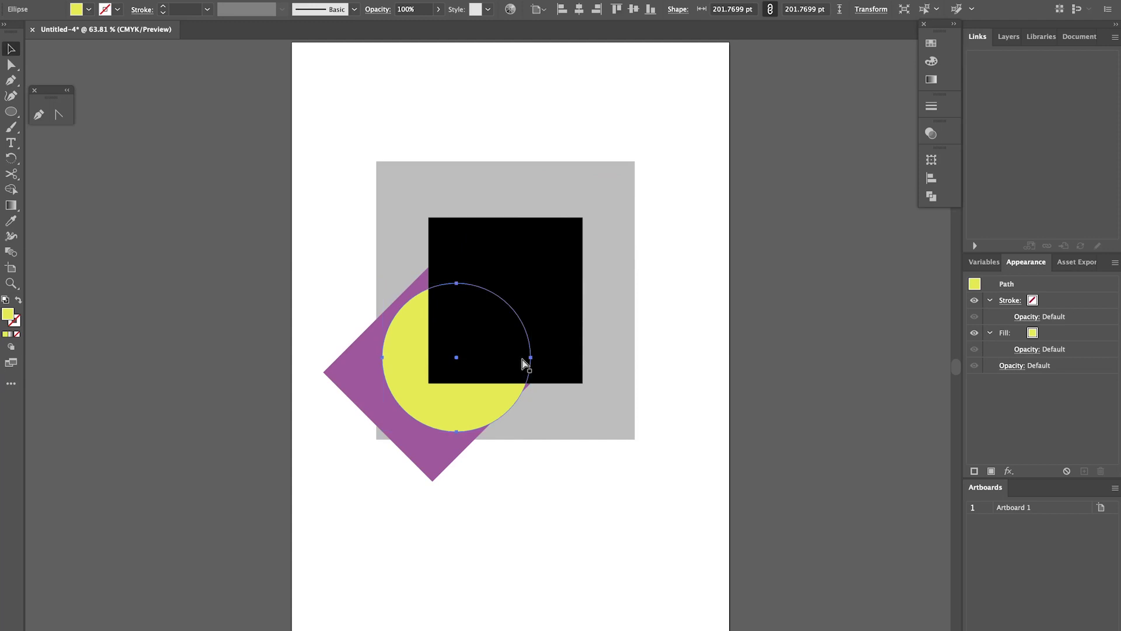
pyautogui.click(524, 363)
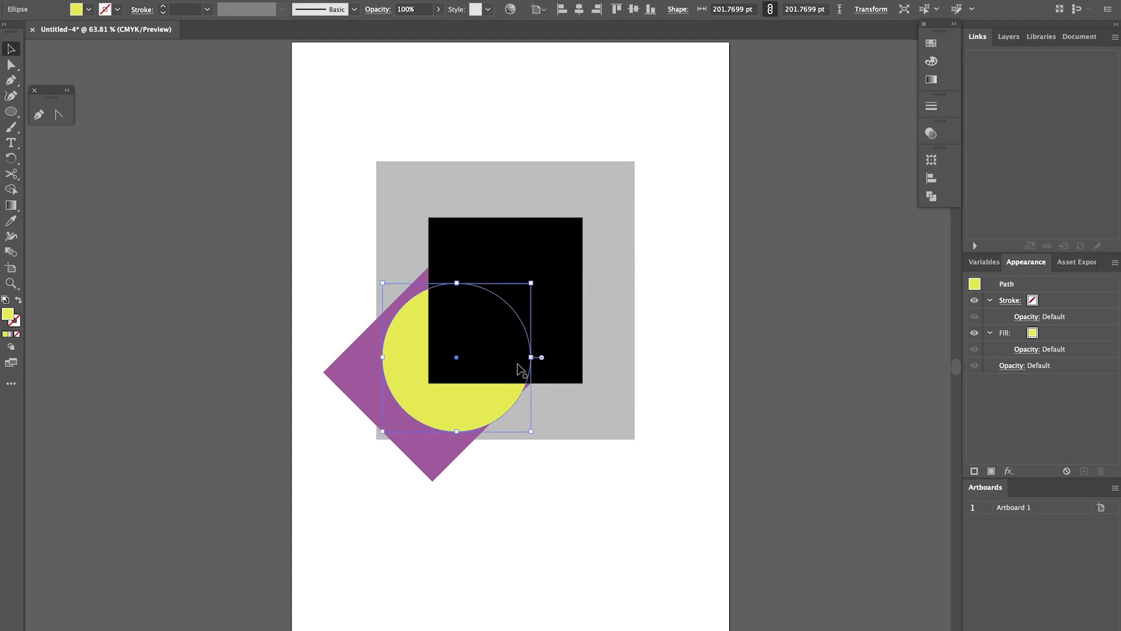
pyautogui.press('a')
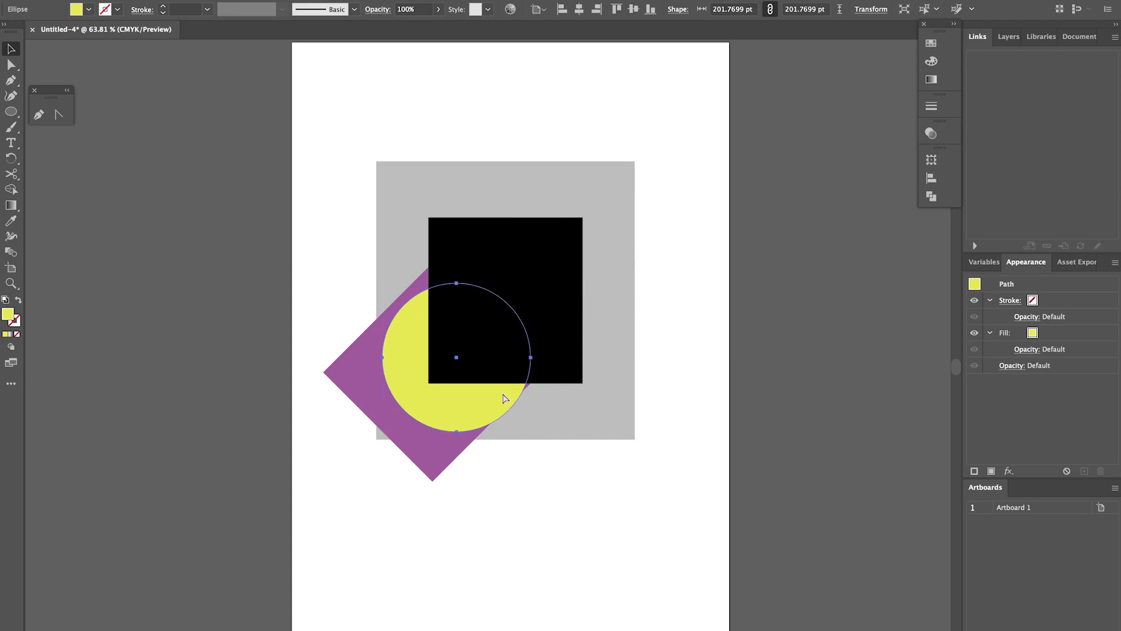
pyautogui.click(502, 397)
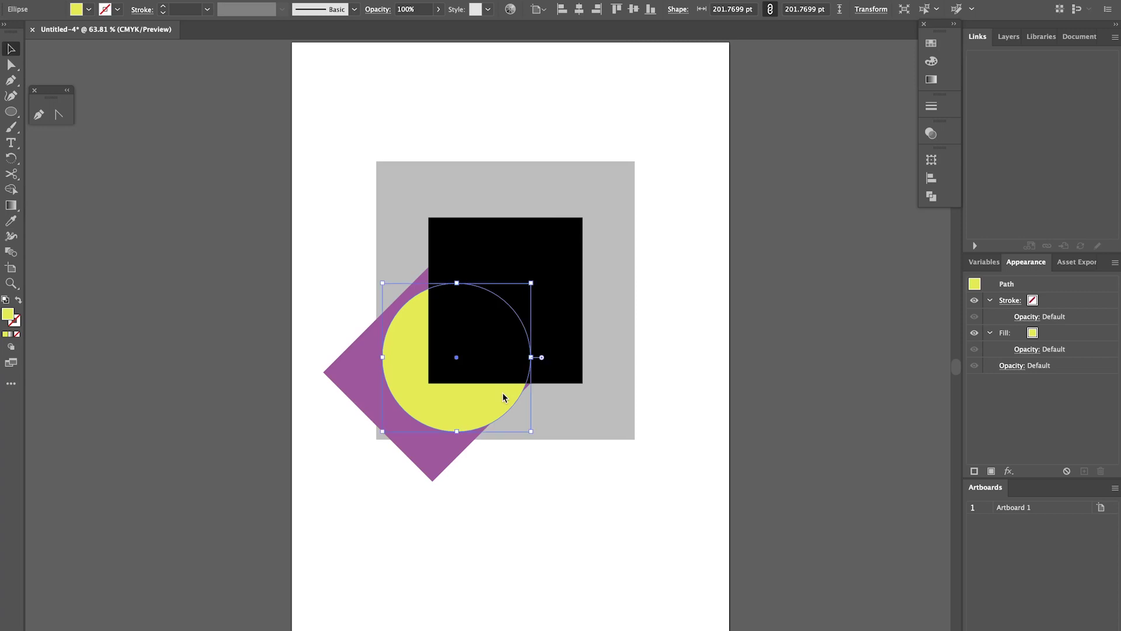
pyautogui.press('Delete')
pyautogui.click(491, 412)
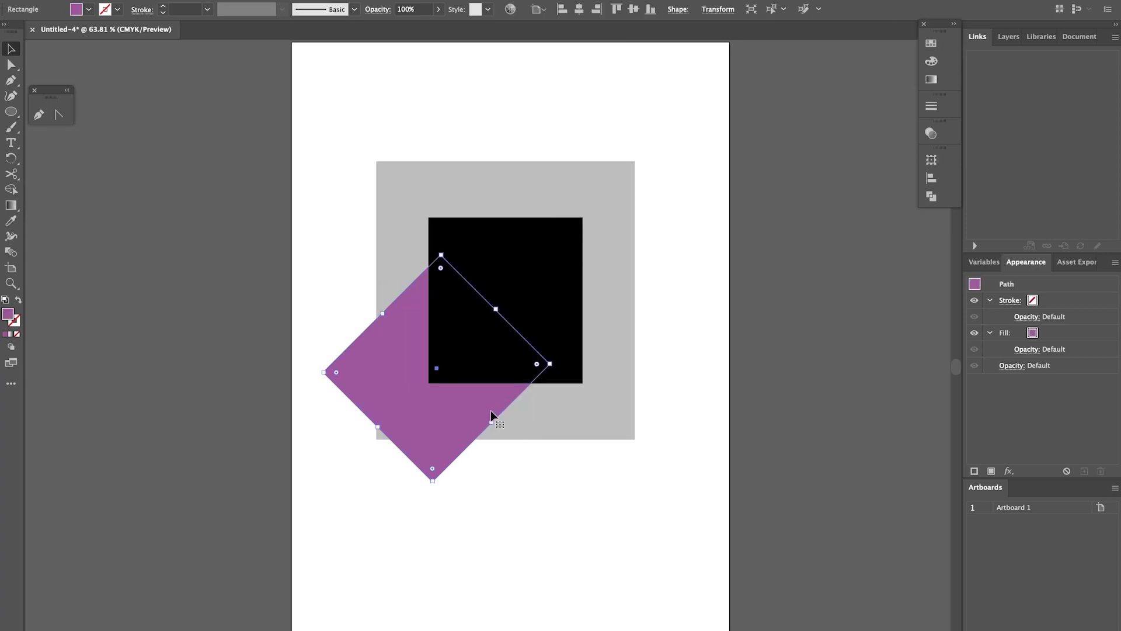
pyautogui.hotkey('ctrl', 'z')
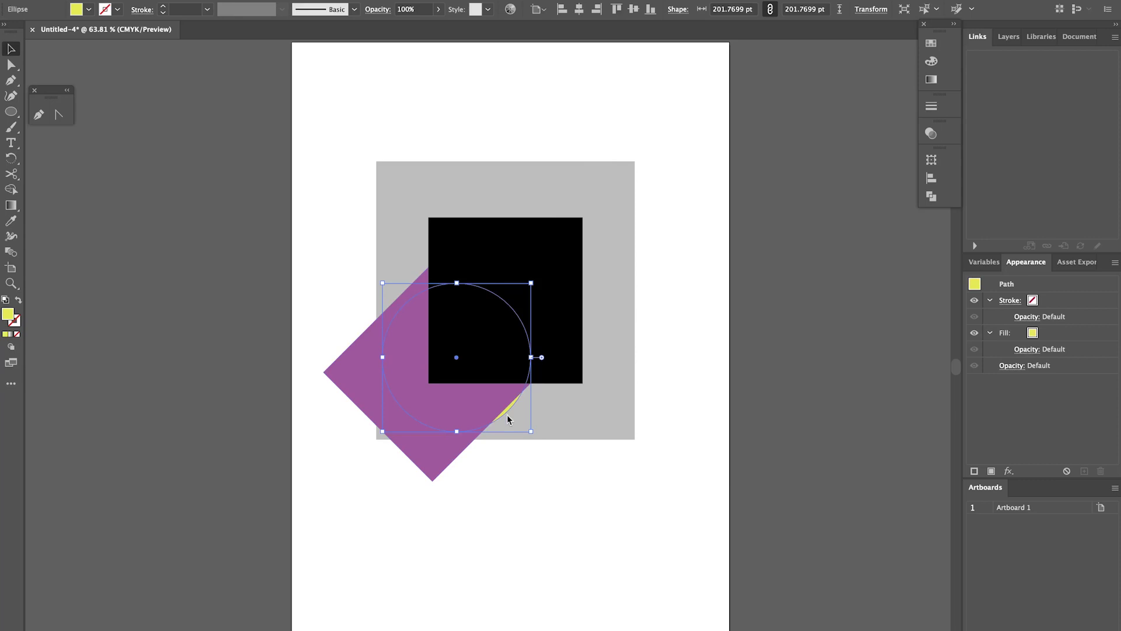
# Step: Move the yellow circle to the right, delete it, and restore it again
pyautogui.moveTo(581, 436); pyautogui.dragTo(623, 442)
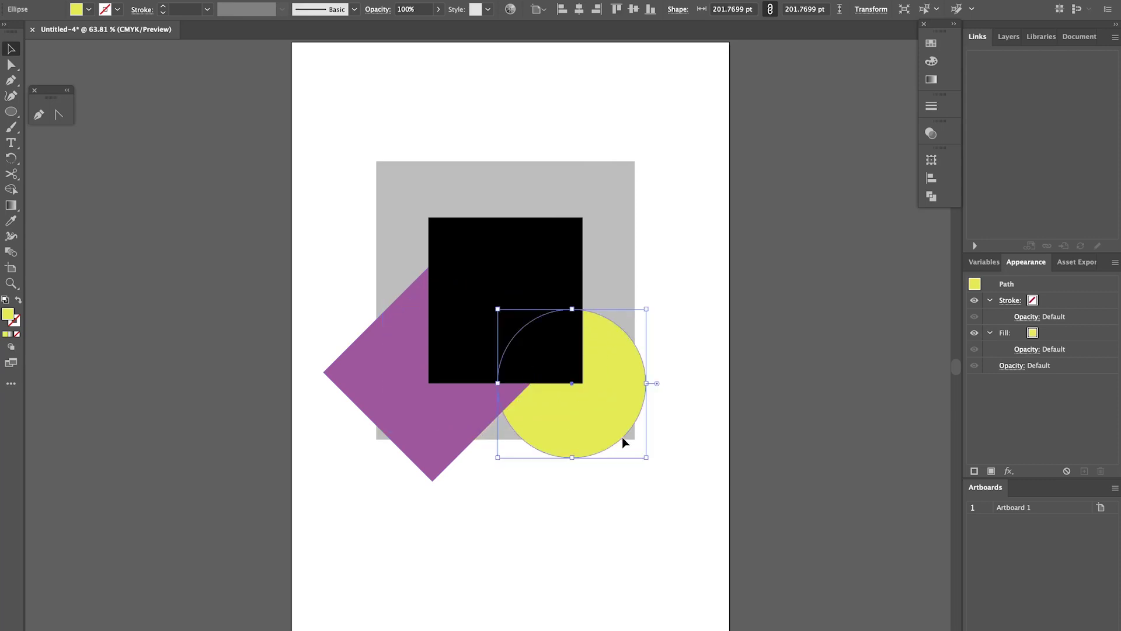
pyautogui.hotkey('shift', 'ctrl', 'a')
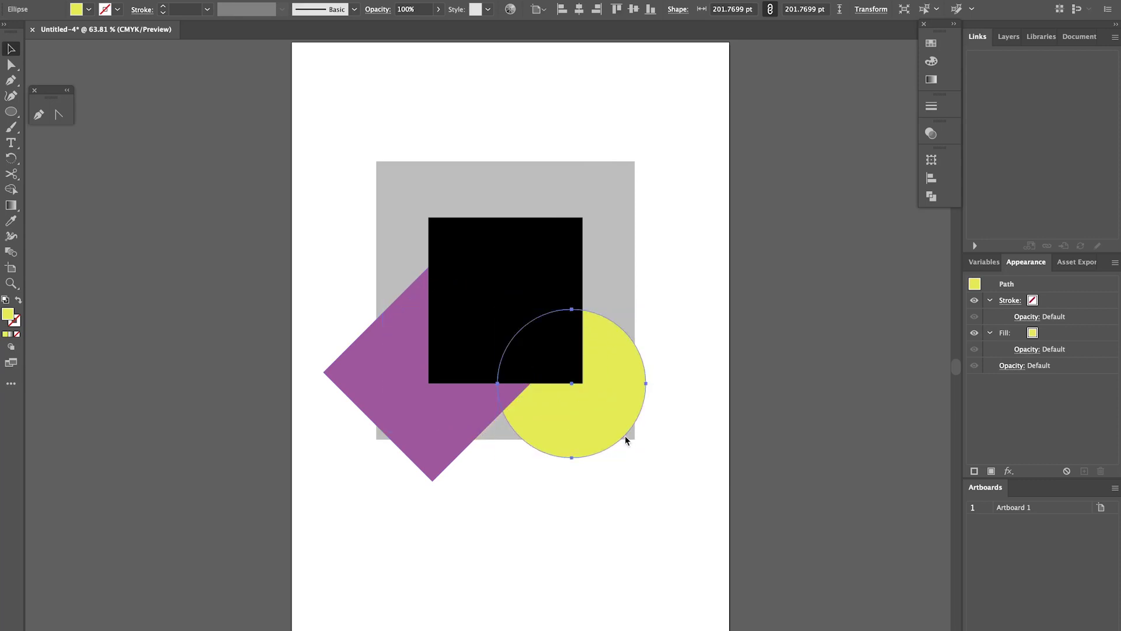
pyautogui.click(625, 435)
pyautogui.press('Delete')
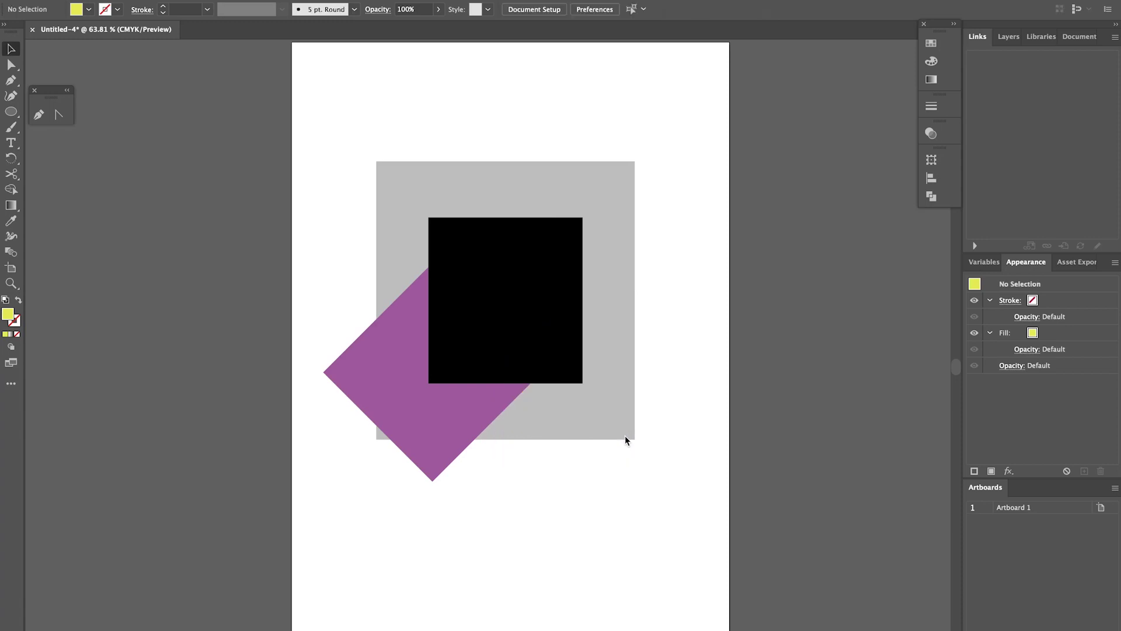
pyautogui.click(560, 378)
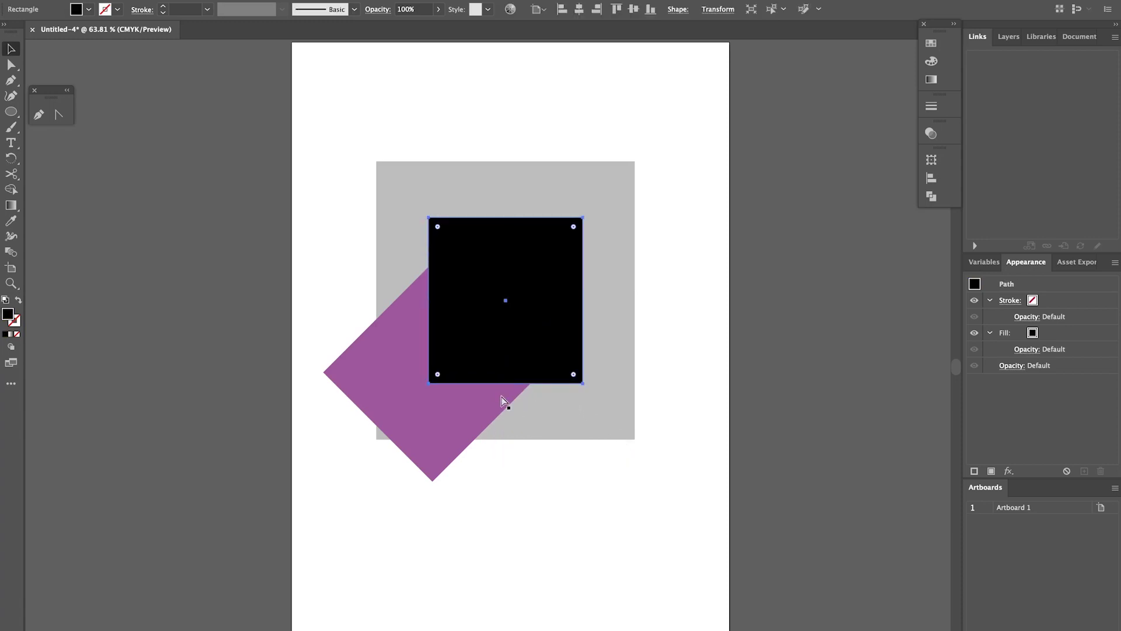
pyautogui.hotkey('ctrl', 'z')
# Step: Delete the yellow circle and undo so it returns behind the grey square
pyautogui.click(775, 351)
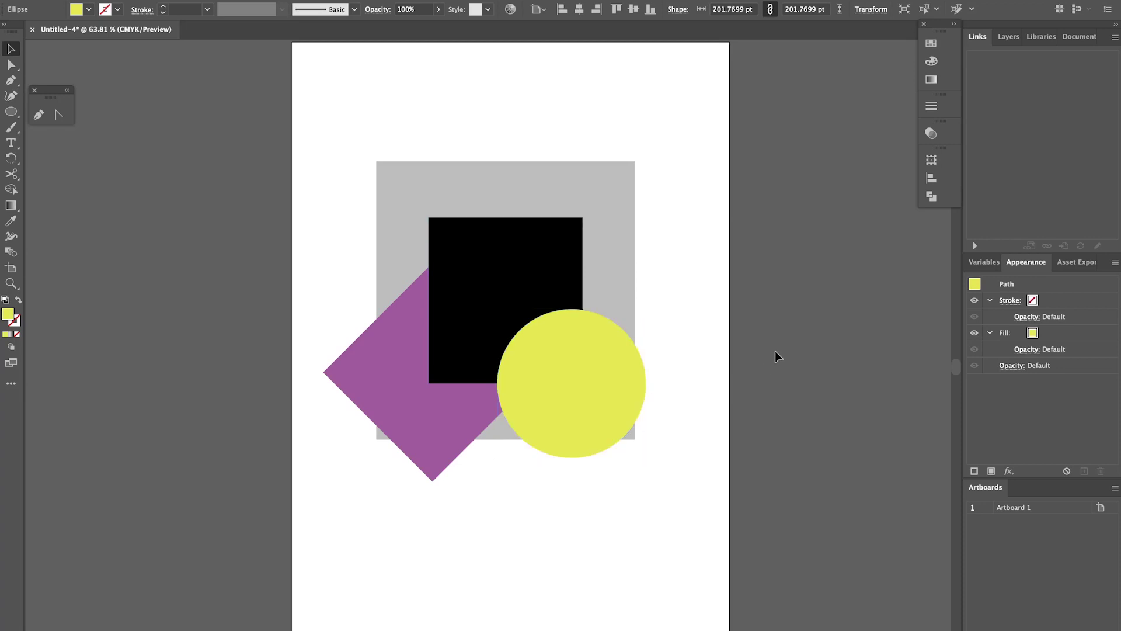
pyautogui.click(563, 353)
pyautogui.press('Delete')
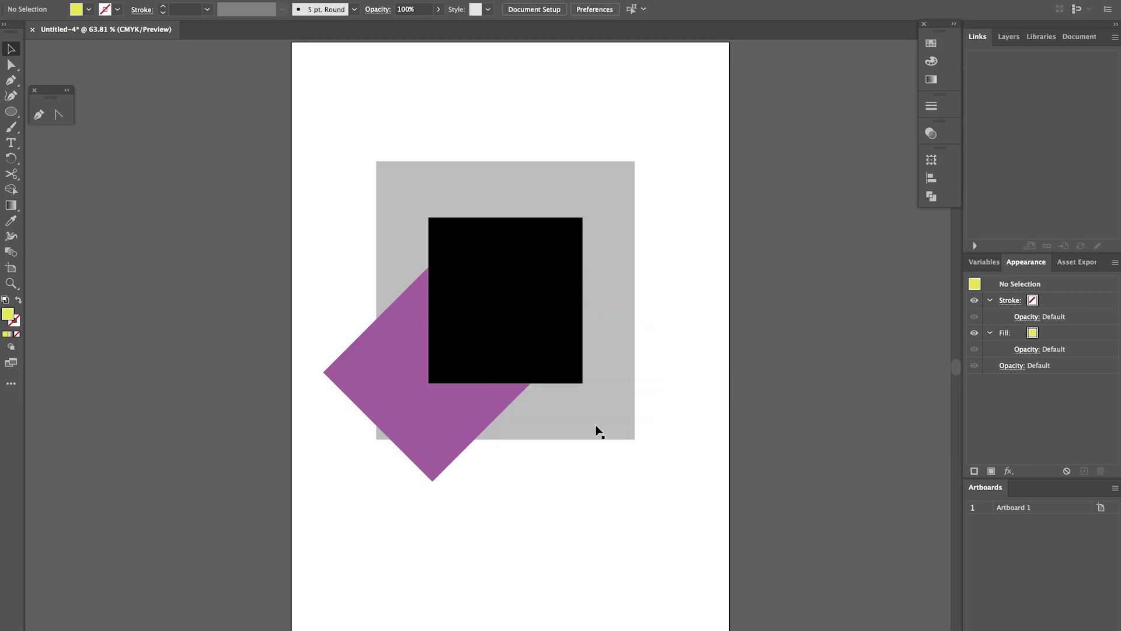
pyautogui.click(597, 427)
pyautogui.hotkey('ctrl', 'z')
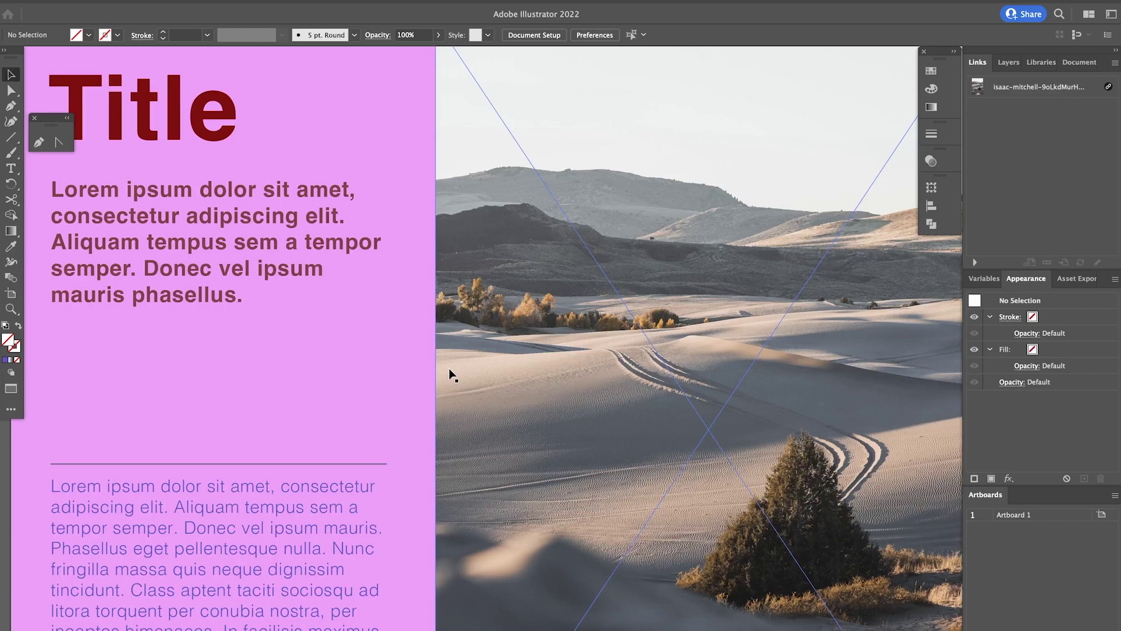
# Step: Zoom out until the whole pink text and desert photo artboard is visible
pyautogui.scroll(-2, 451, 374)
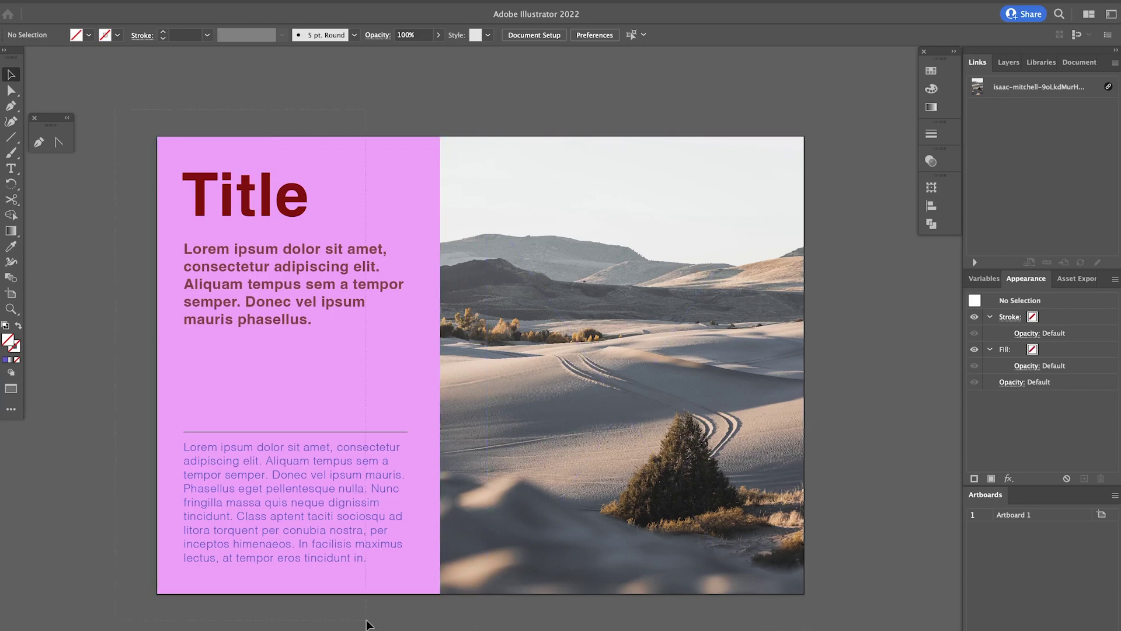
# Step: Select all layout artwork and recolour it with colours sampled from the desert photo
pyautogui.press('super+a')
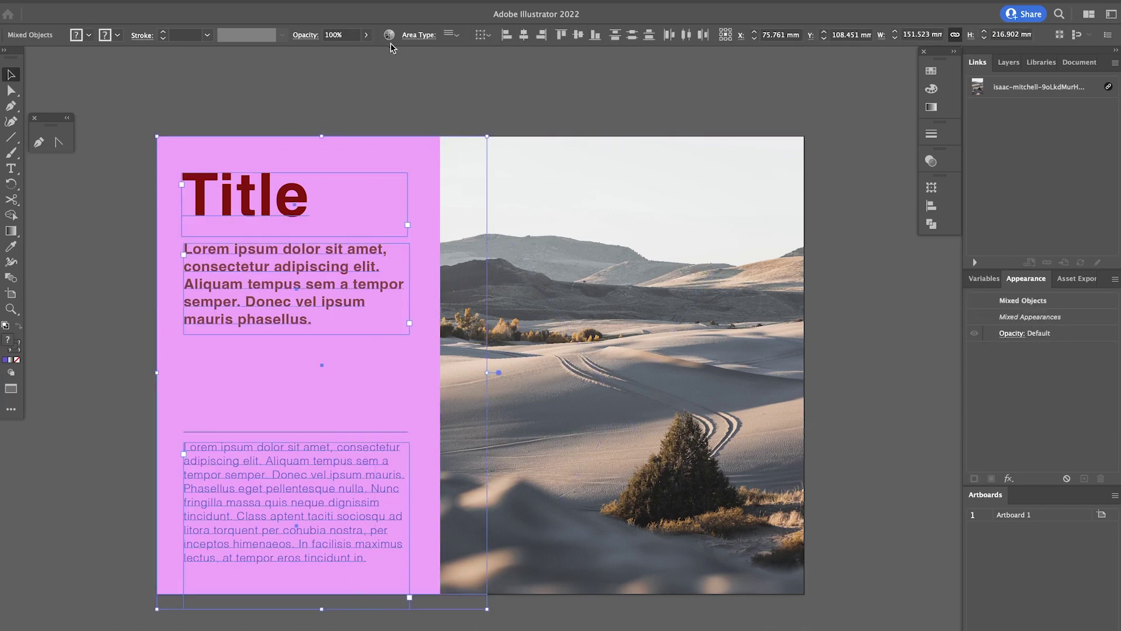
pyautogui.click(389, 35)
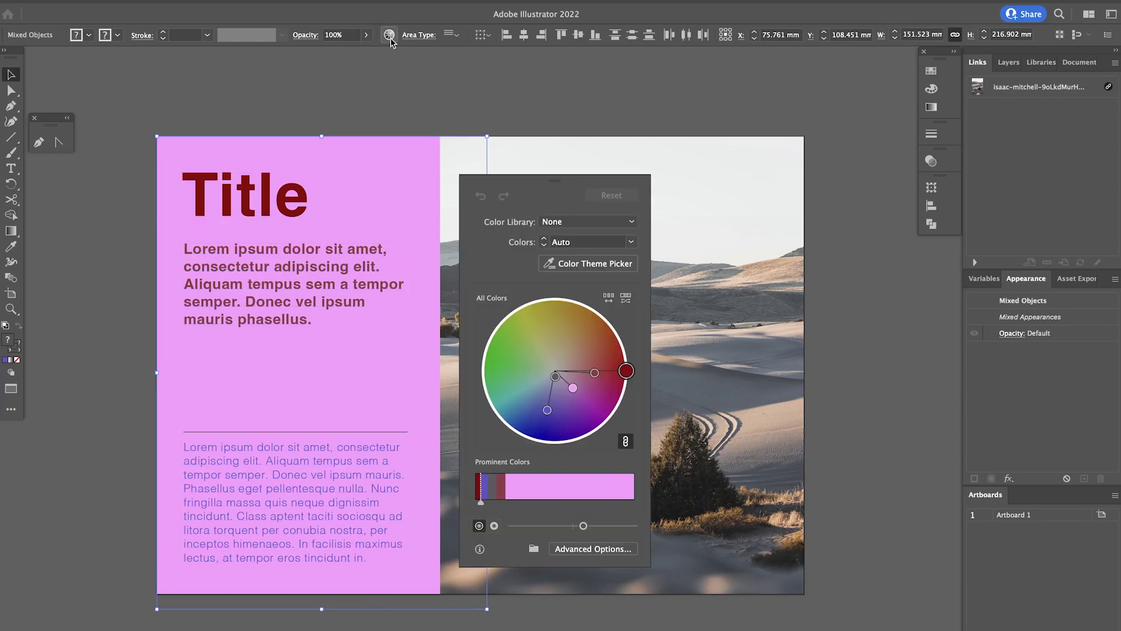
pyautogui.moveTo(555, 186); pyautogui.dragTo(899, 229)
pyautogui.hscroll(2, 584, 350)
pyautogui.click(929, 311)
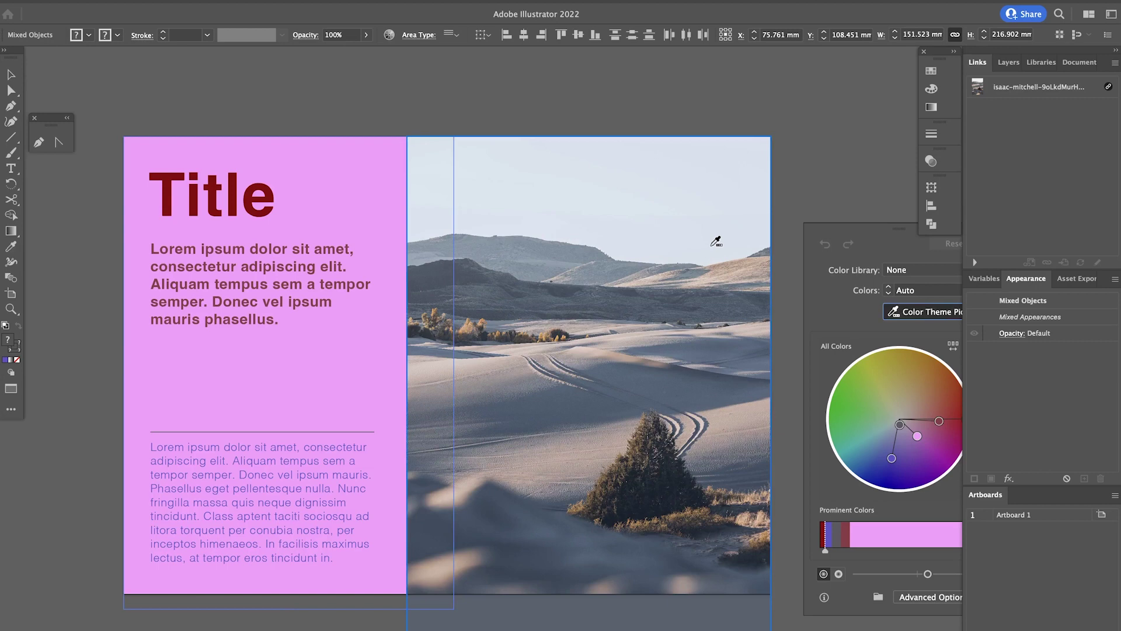
pyautogui.moveTo(493, 161)
pyautogui.mouseDown()
pyautogui.moveTo(652, 338)
pyautogui.moveTo(648, 448)
pyautogui.moveTo(569, 529)
pyautogui.moveTo(578, 562)
pyautogui.mouseUp()
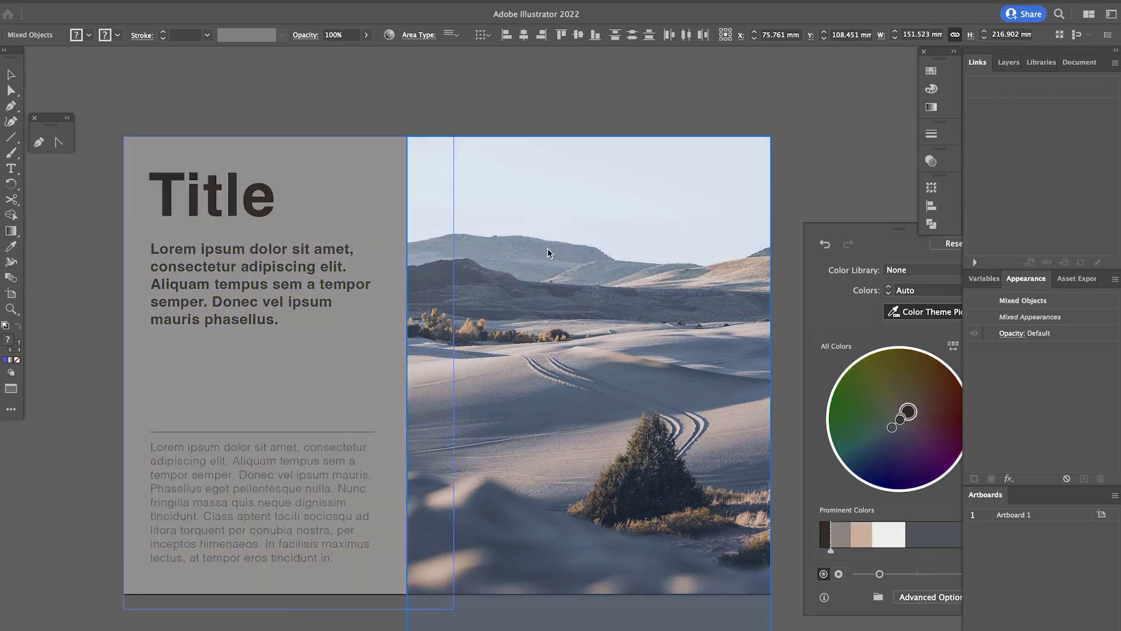
pyautogui.click(538, 102)
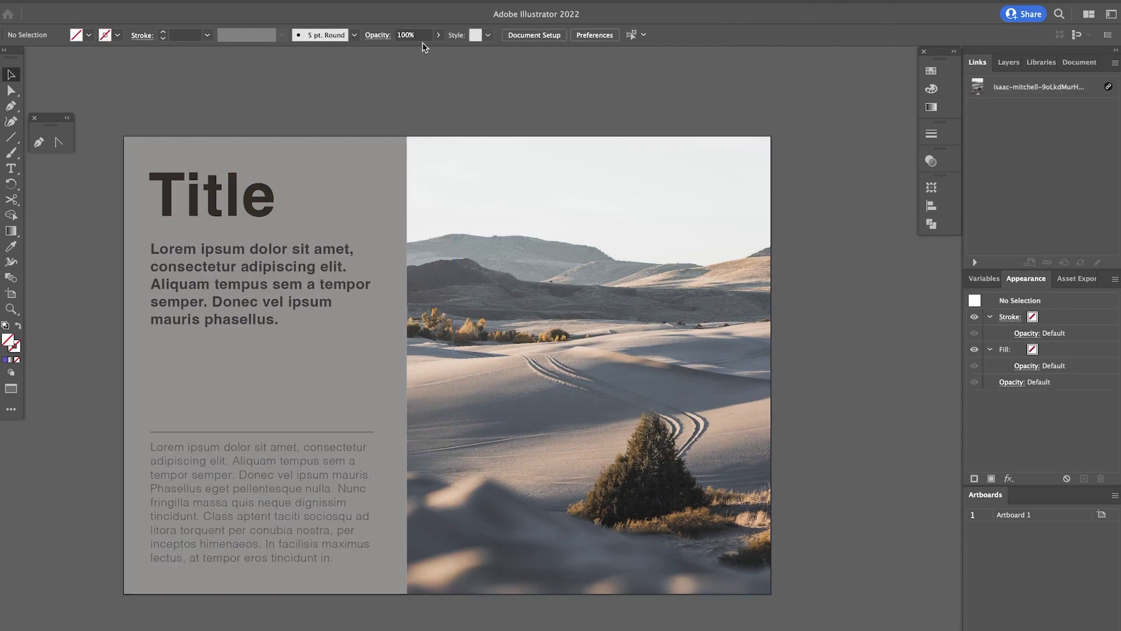
# Step: Undo that recolour, keep Colors on Auto, and shift a wheel colour toward deep blue
pyautogui.hotkey('ctrl', 'z')
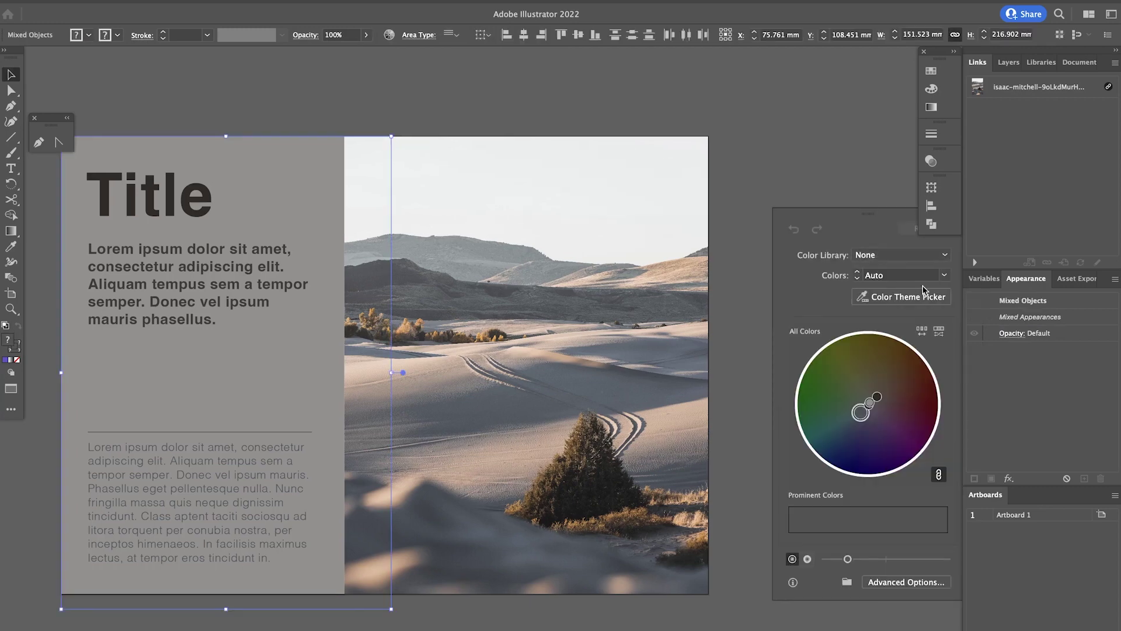
pyautogui.click(945, 276)
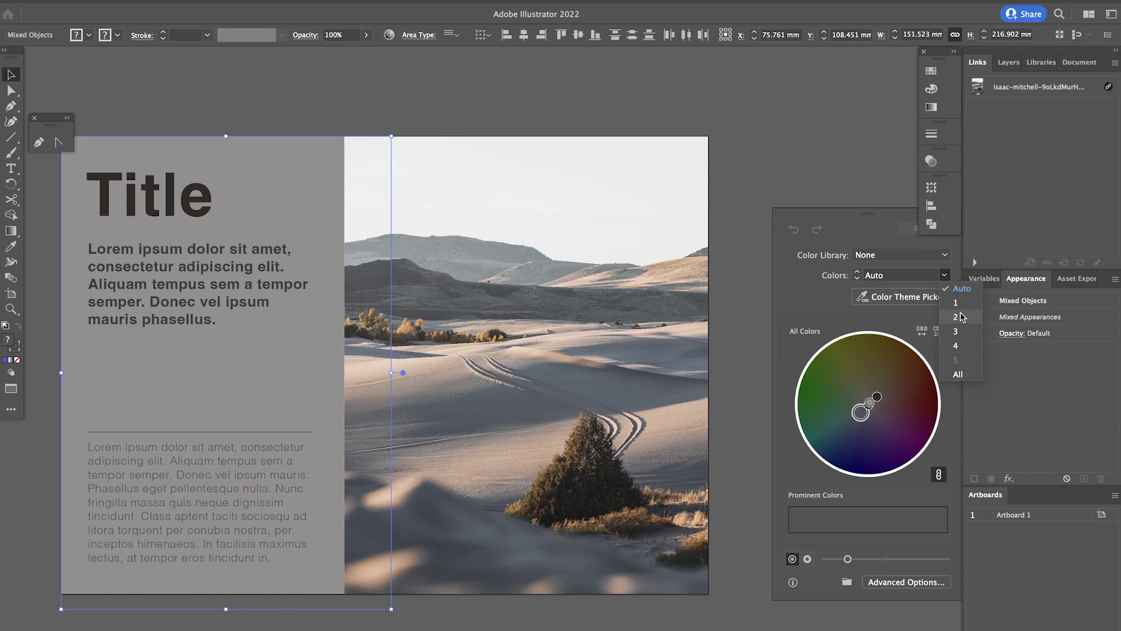
pyautogui.press('Escape')
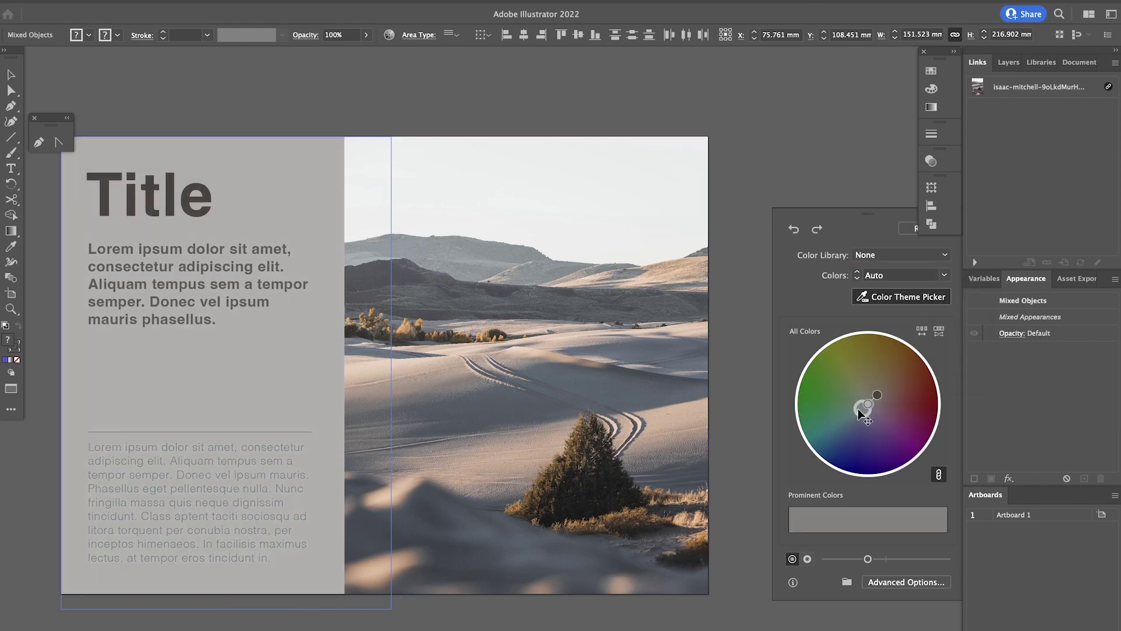
pyautogui.moveTo(858, 409); pyautogui.dragTo(862, 459)
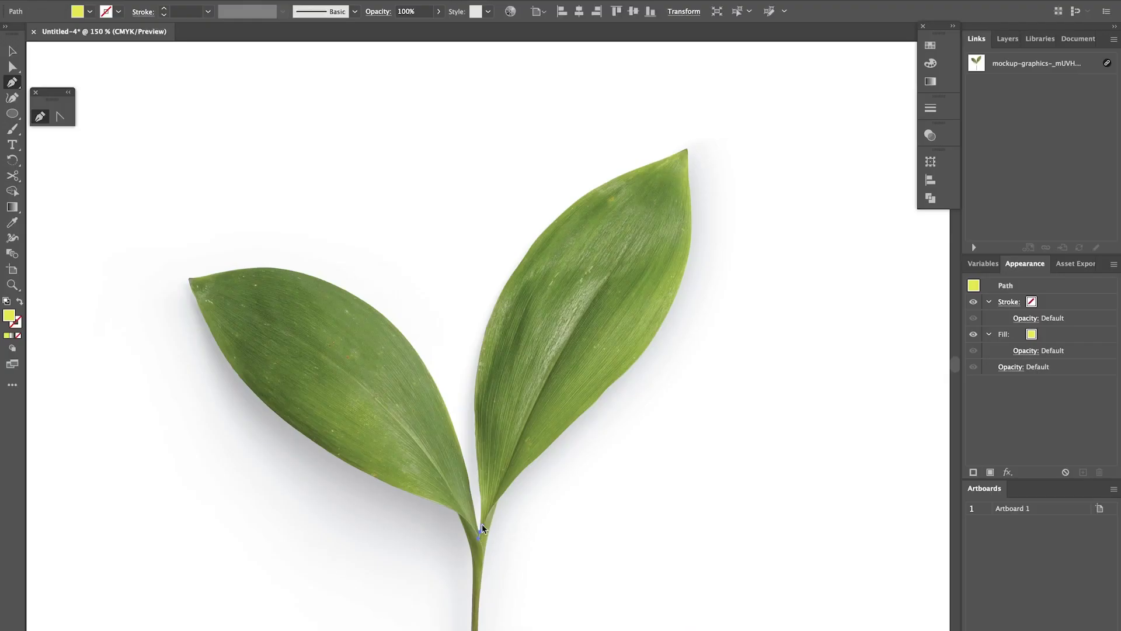
# Step: Quickly trace the right leaf's outline with the Pen, then select the trace and the leaf photo
pyautogui.moveTo(691, 223); pyautogui.dragTo(689, 194)
pyautogui.click(688, 143)
pyautogui.click(670, 158)
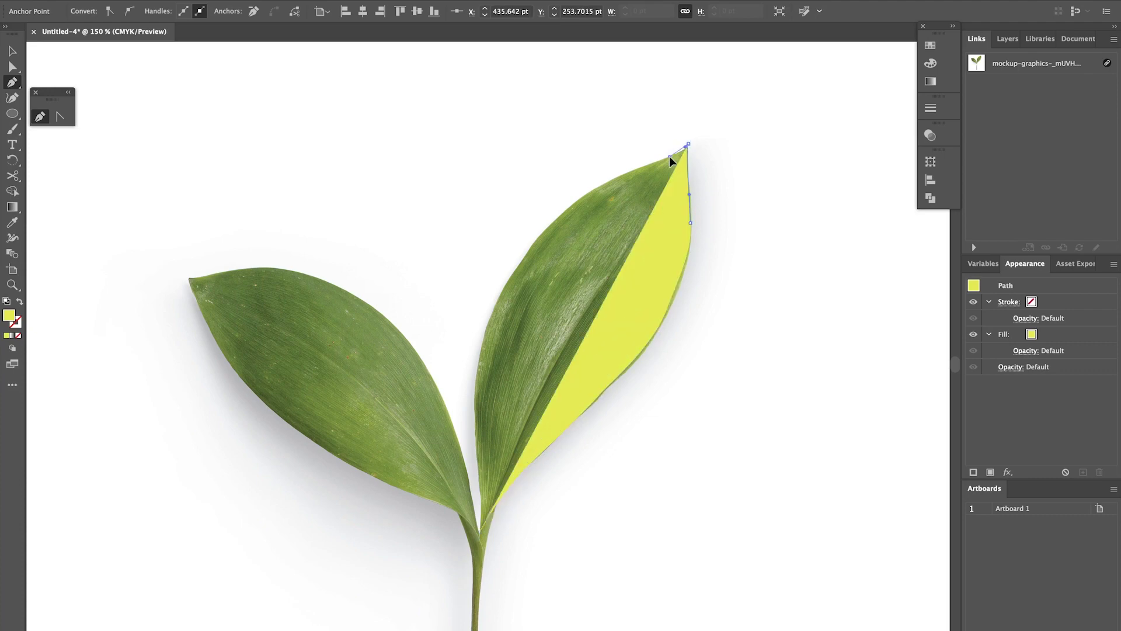
pyautogui.click(545, 230)
pyautogui.click(510, 288)
pyautogui.click(481, 300)
pyautogui.click(475, 463)
pyautogui.keyDown('ctrl'); pyautogui.click(440, 469); pyautogui.keyUp('ctrl')
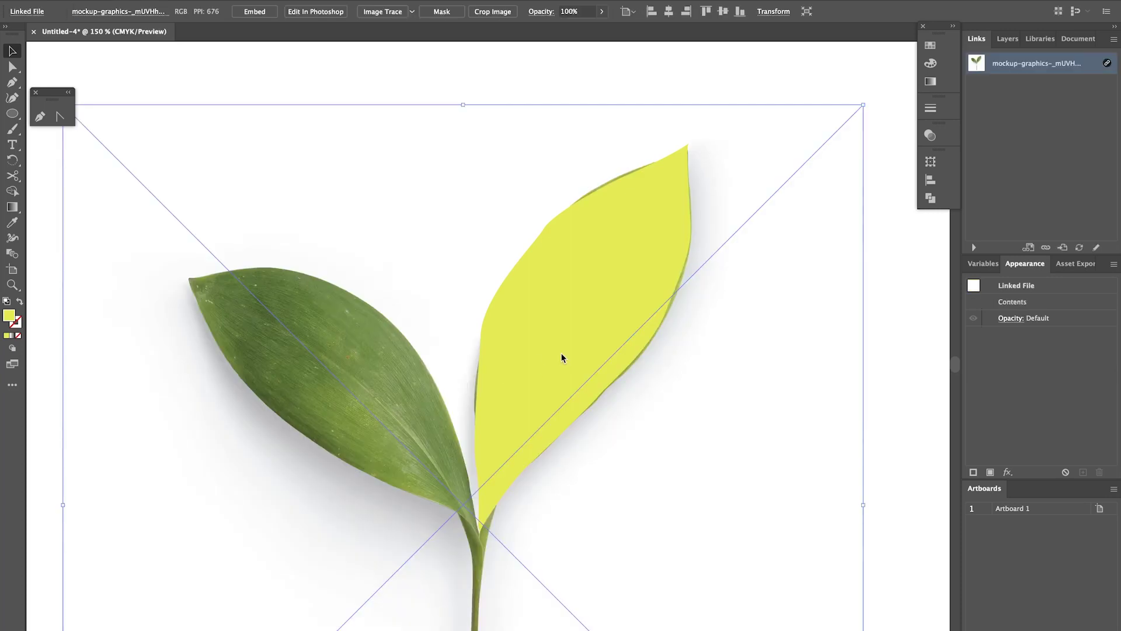
pyautogui.click(561, 353)
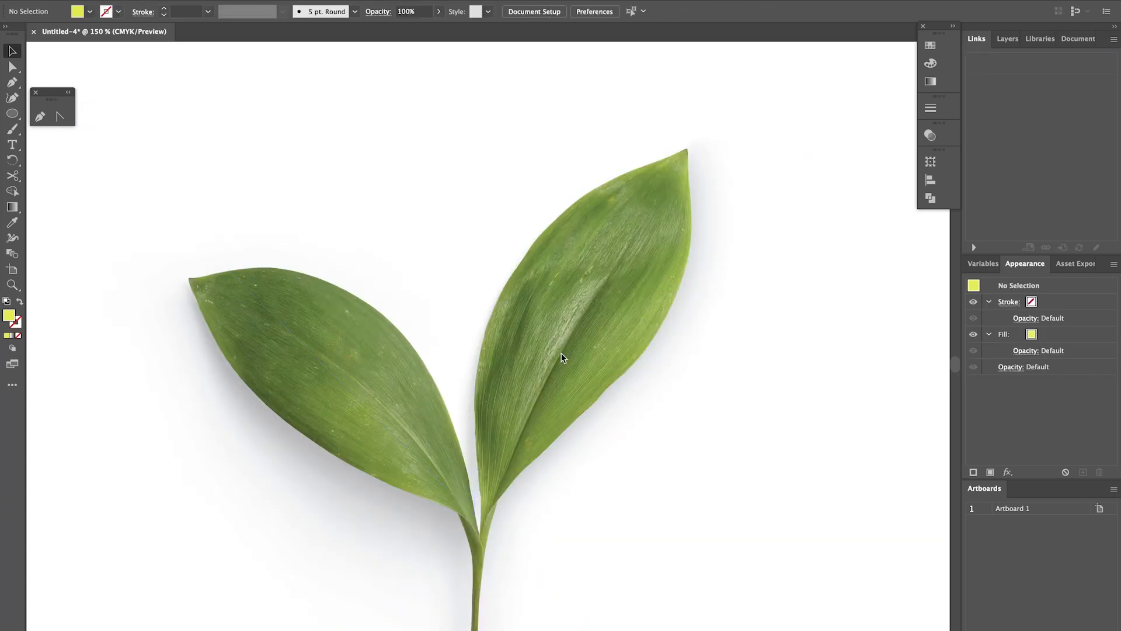
pyautogui.click(561, 353)
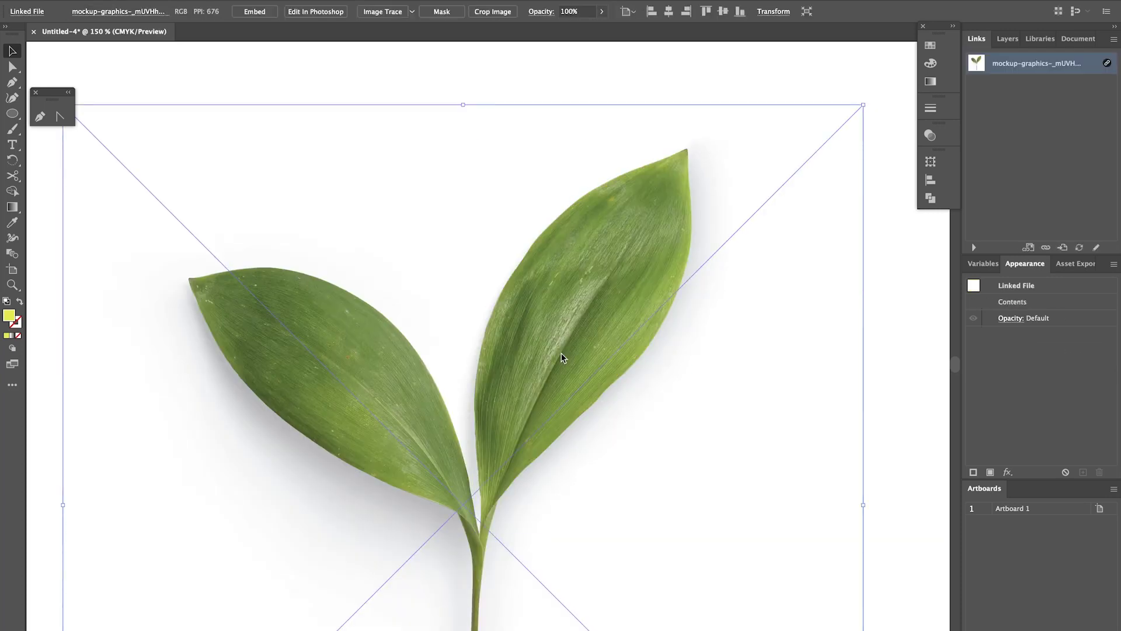
# Step: Trace the right leaf with Pen-tool curves from its base to the tip and back
pyautogui.click(622, 63)
pyautogui.press('p')
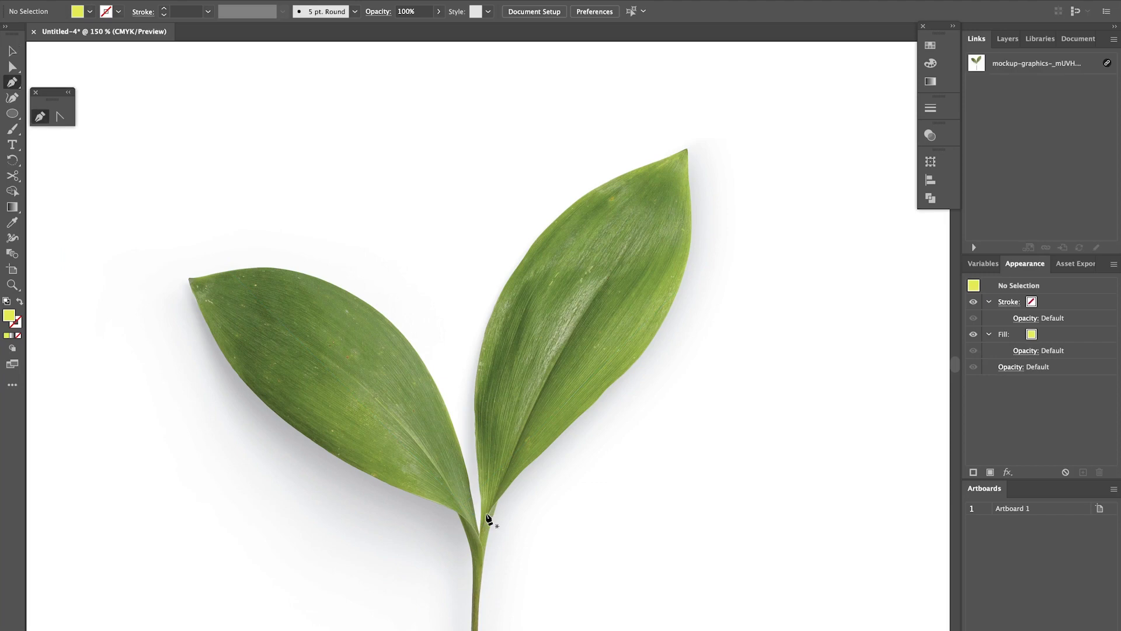
pyautogui.moveTo(500, 468); pyautogui.dragTo(509, 448)
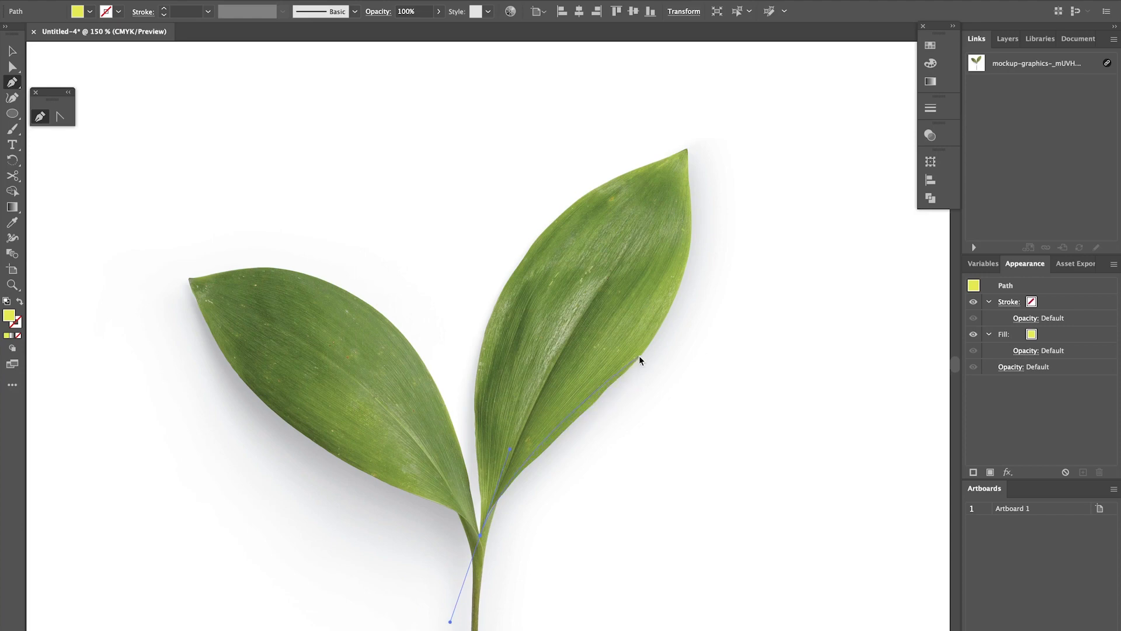
pyautogui.moveTo(639, 356); pyautogui.dragTo(696, 279)
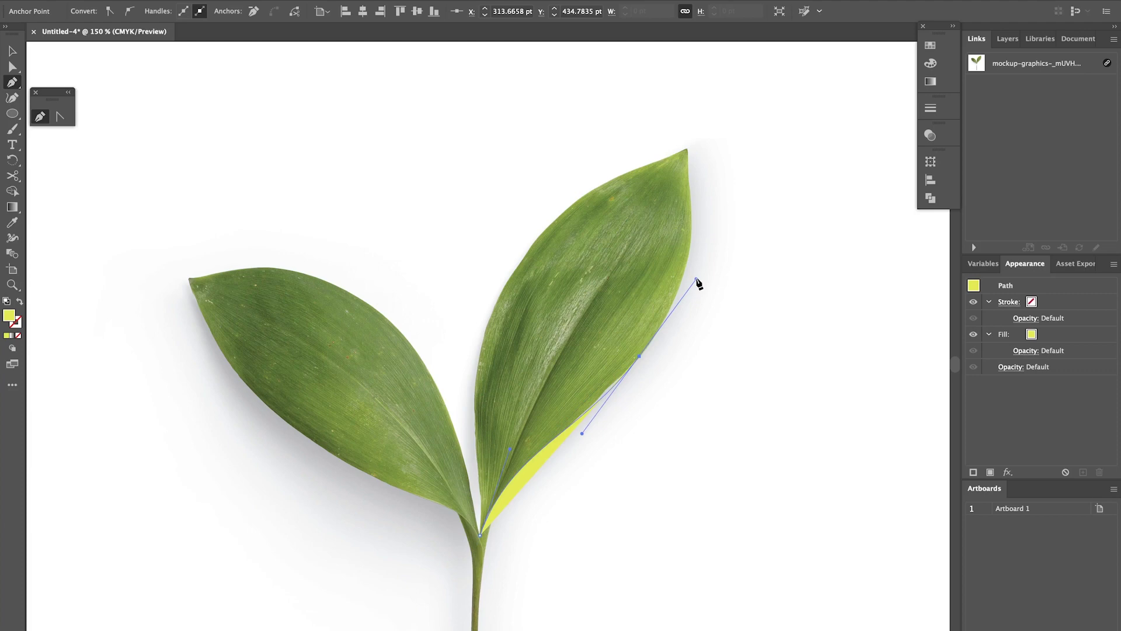
pyautogui.click(689, 166)
pyautogui.click(689, 146)
pyautogui.moveTo(694, 141); pyautogui.dragTo(668, 158)
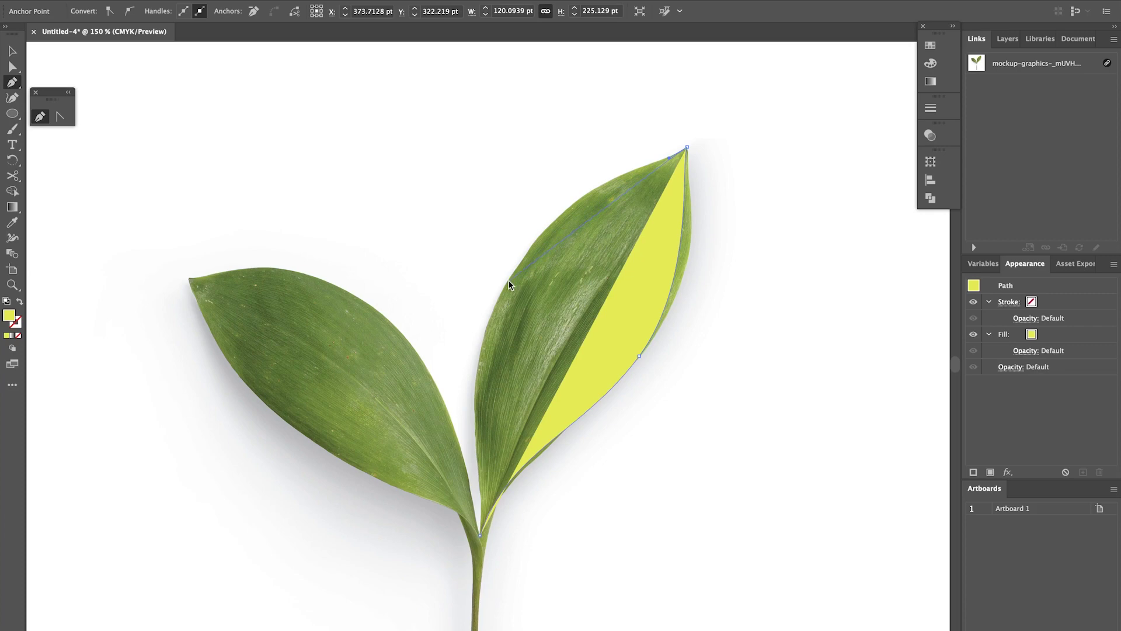
pyautogui.moveTo(480, 535); pyautogui.dragTo(488, 578)
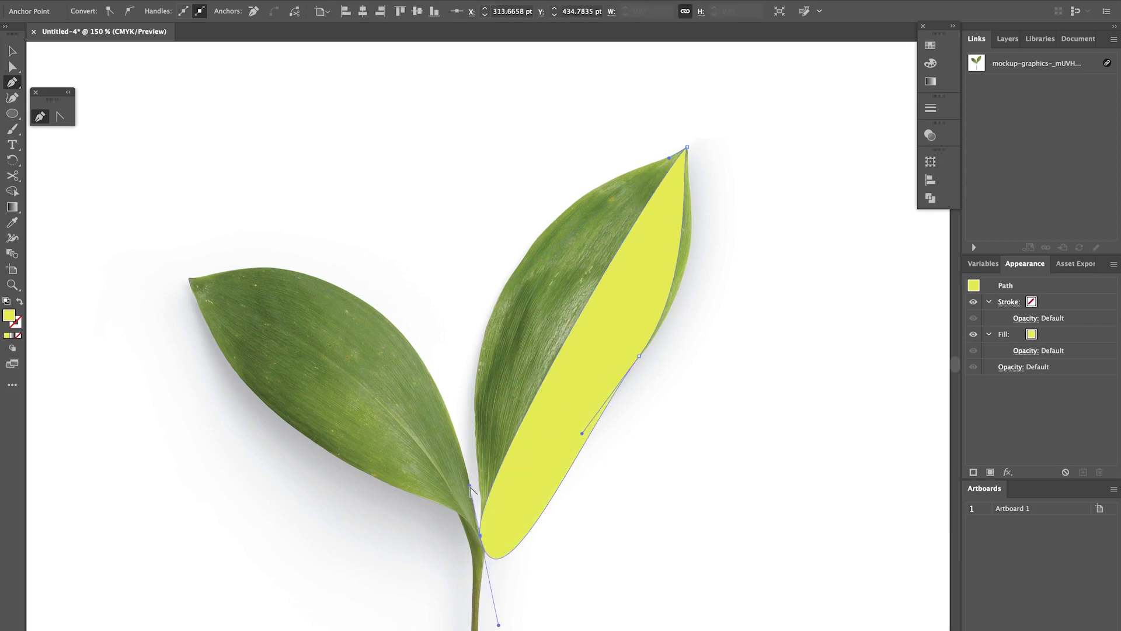
pyautogui.moveTo(472, 490); pyautogui.dragTo(417, 199)
# Step: Refine the leaf curves with Direct Selection and delete the extra right-edge anchor
pyautogui.hotkey('ctrl', 'z')
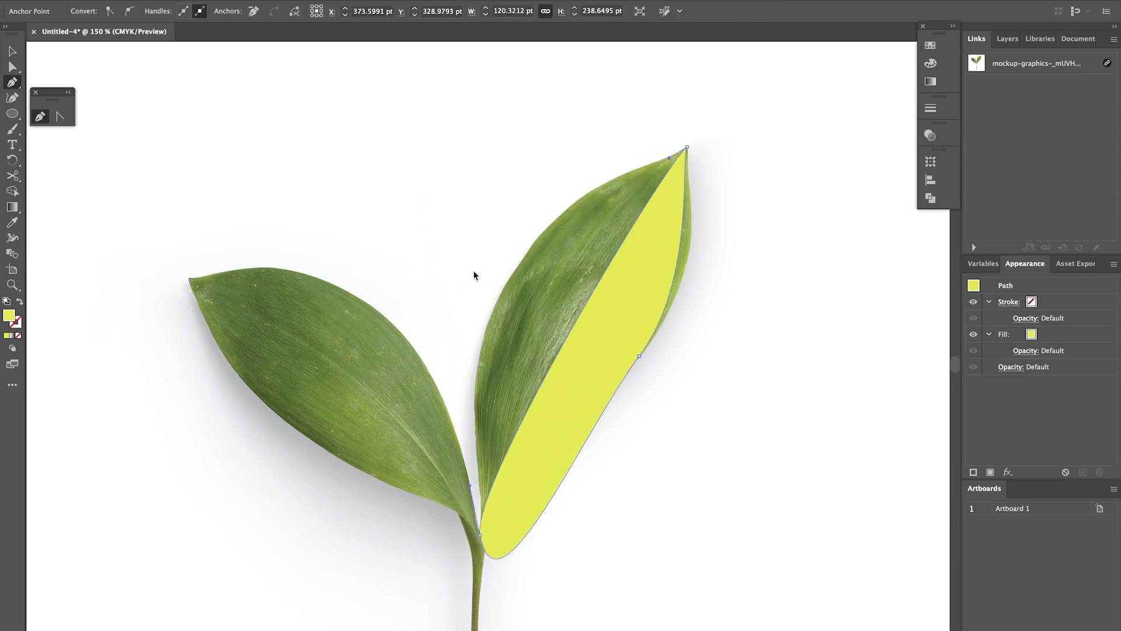
pyautogui.hotkey('ctrl', 'shift', 'z')
pyautogui.moveTo(669, 158); pyautogui.dragTo(663, 178)
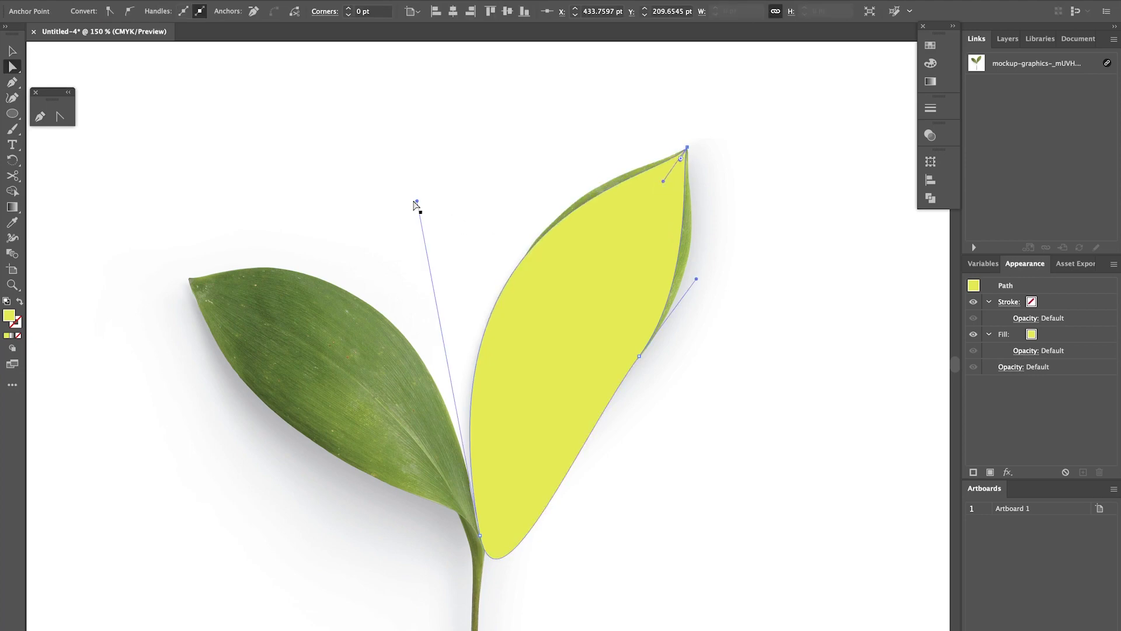
pyautogui.moveTo(415, 202); pyautogui.dragTo(438, 158)
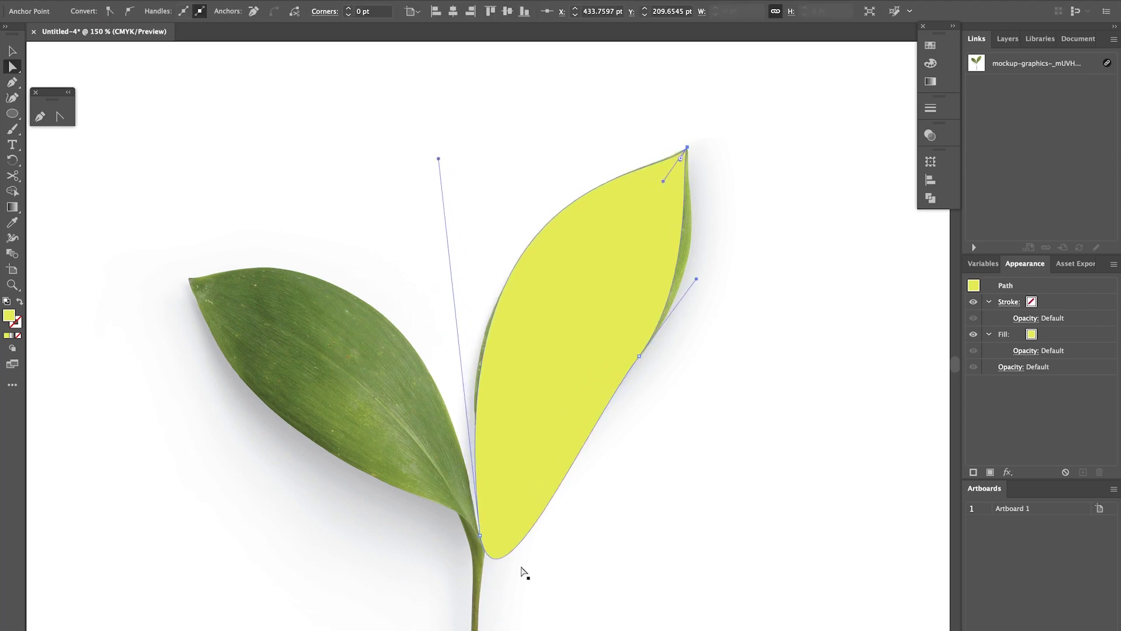
pyautogui.moveTo(512, 551); pyautogui.dragTo(552, 432)
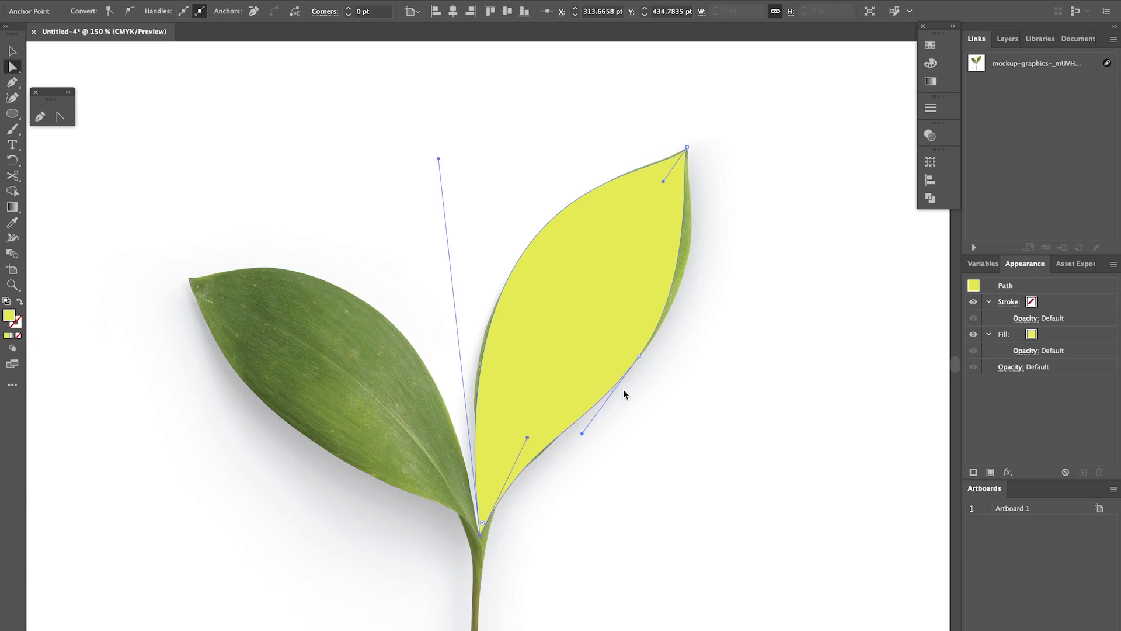
pyautogui.click(639, 356)
pyautogui.press('Delete')
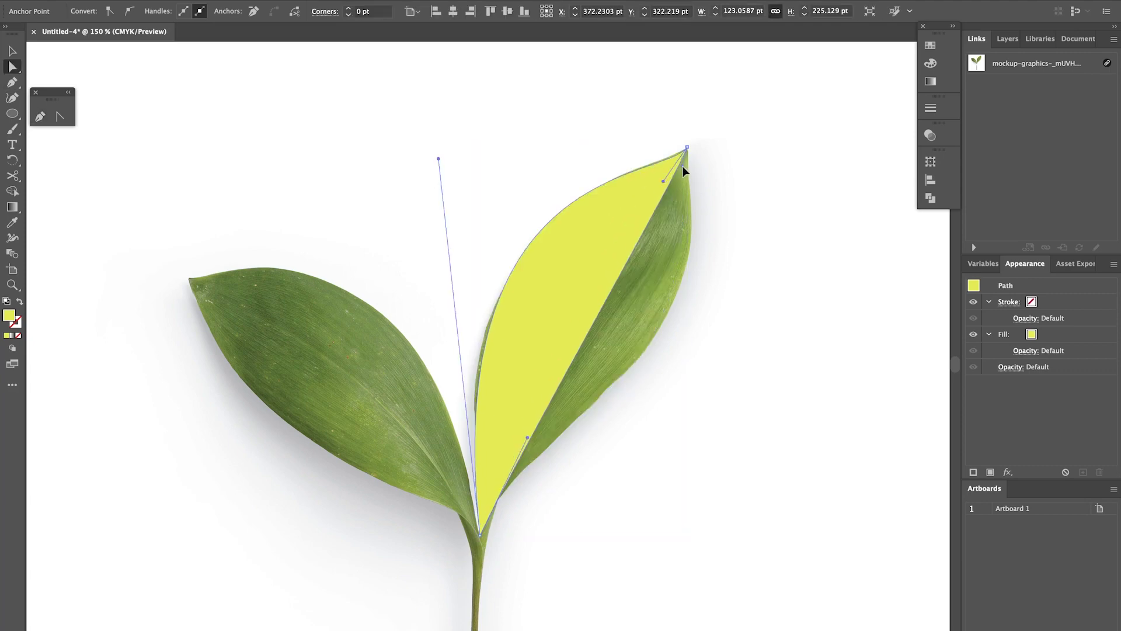
pyautogui.moveTo(682, 166); pyautogui.dragTo(717, 394)
pyautogui.moveTo(527, 437); pyautogui.dragTo(559, 380)
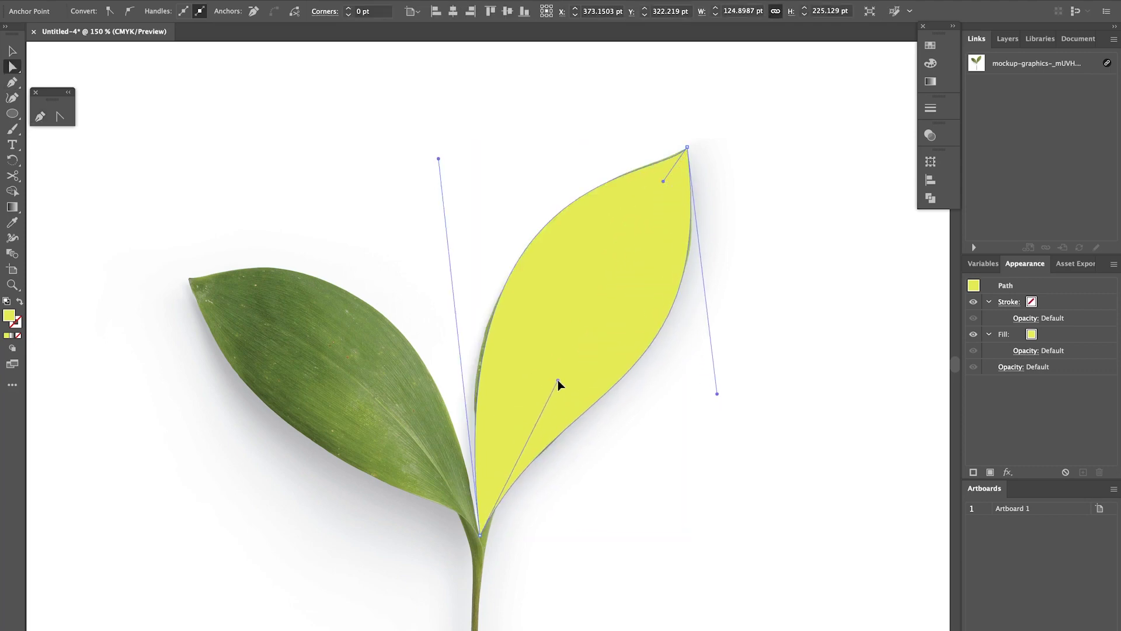
# Step: Select and delete the leaf photo
pyautogui.press('v')
pyautogui.click(472, 393)
pyautogui.press('Delete')
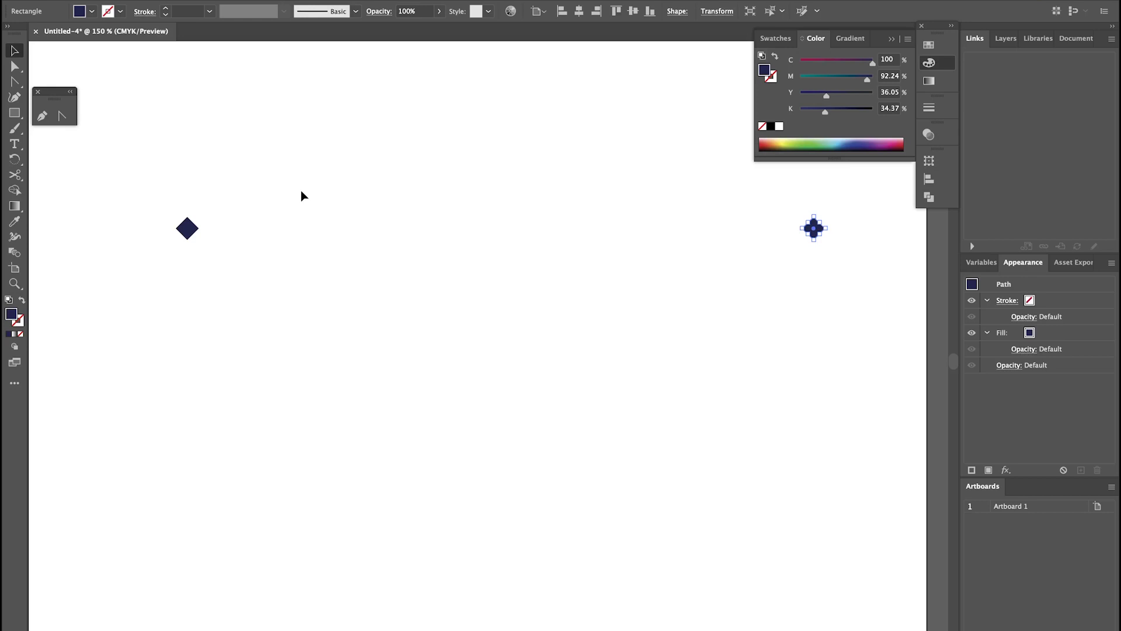
# Step: Blend the two navy diamonds with Object > Blend > Make
pyautogui.keyDown('shift'); pyautogui.click(189, 229); pyautogui.keyUp('shift')
pyautogui.click(153, 0)
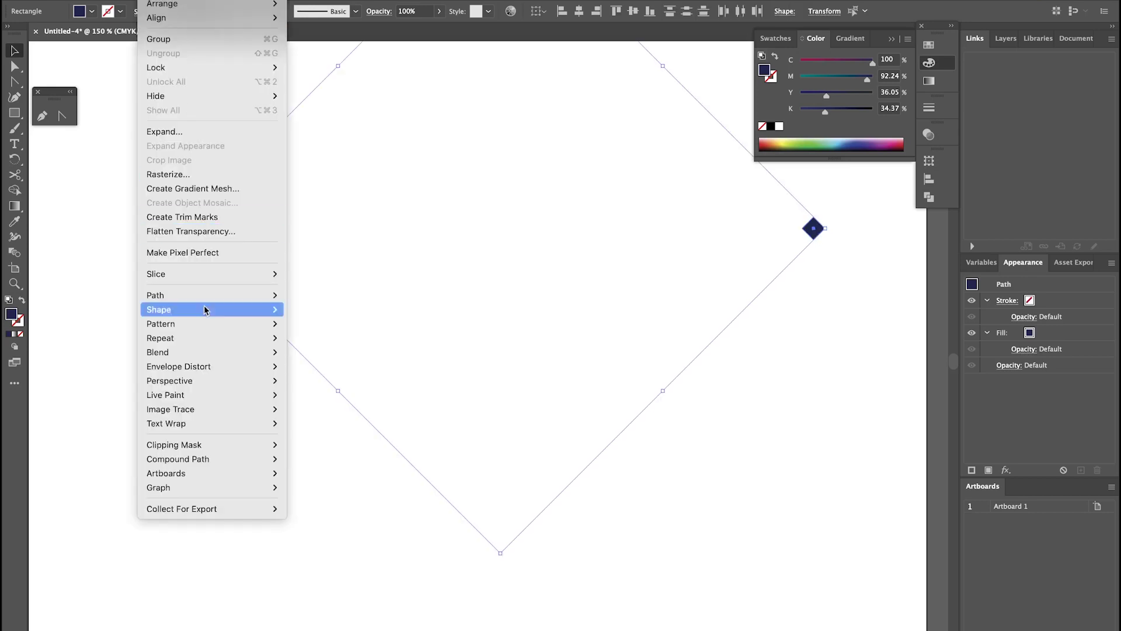
pyautogui.moveTo(216, 352)
pyautogui.click(307, 353)
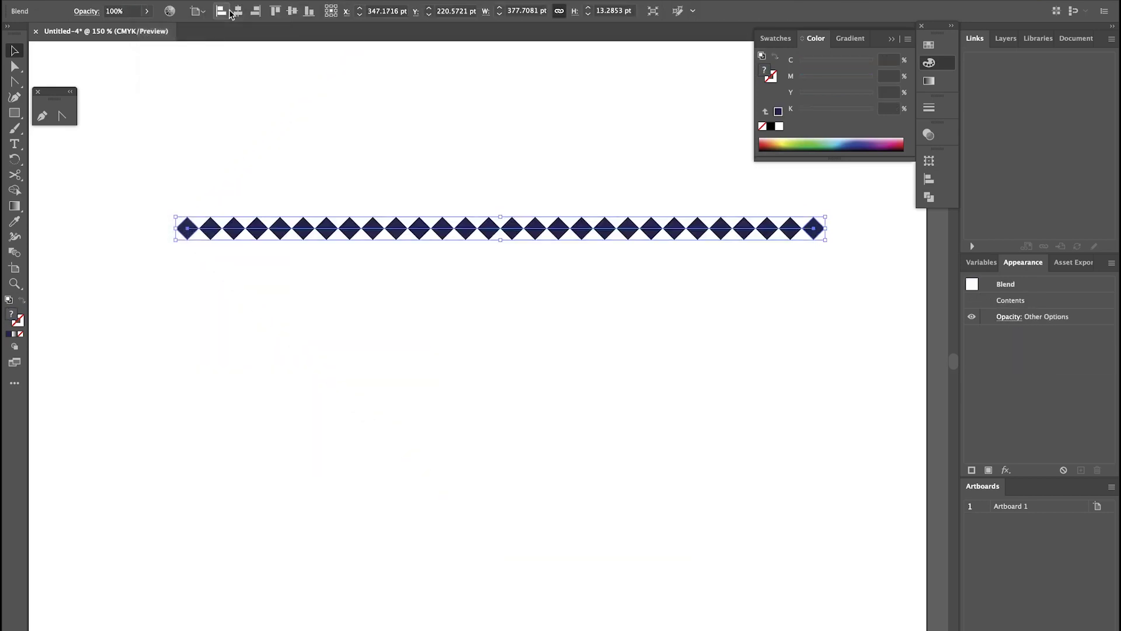
# Step: Set the blend's Blend Options to Specified Steps 20
pyautogui.click(153, 0)
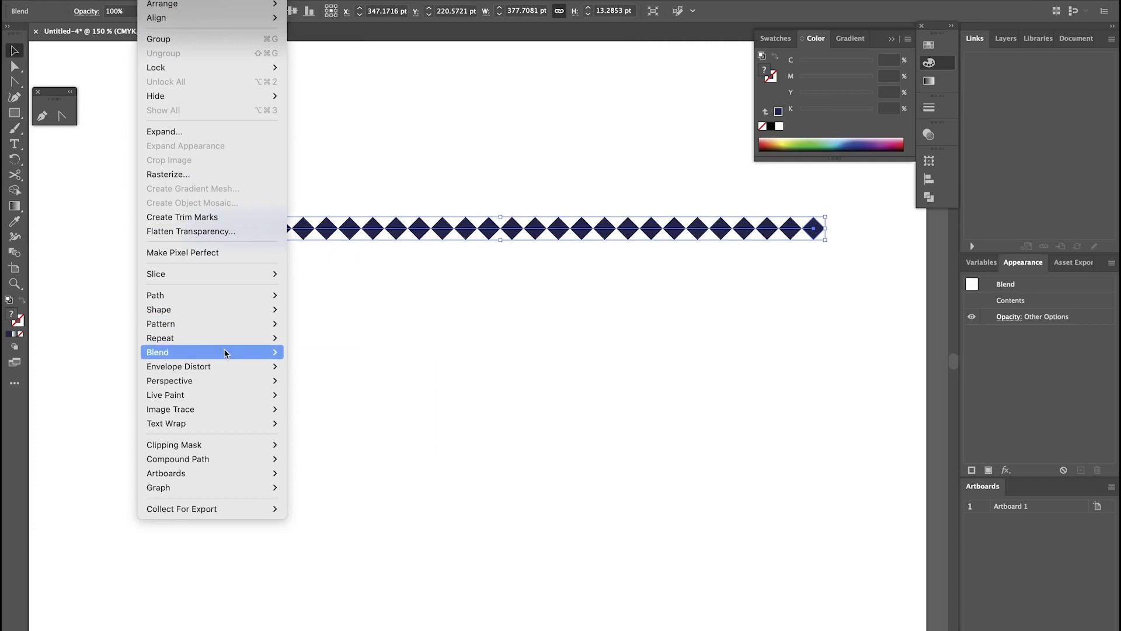
pyautogui.moveTo(226, 354)
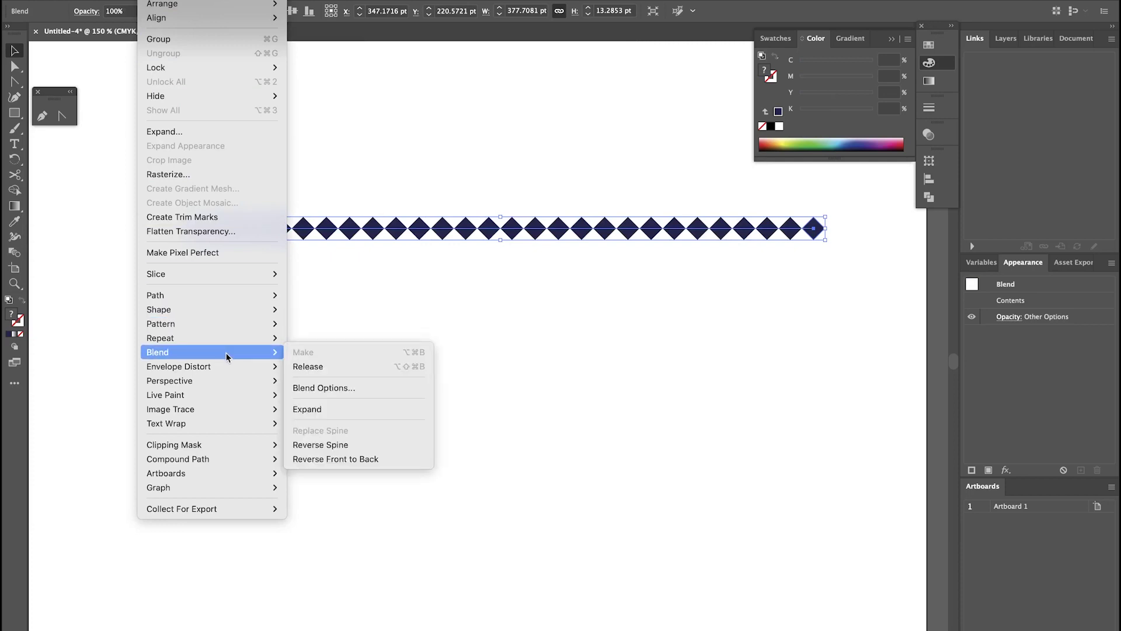
pyautogui.click(391, 388)
pyautogui.click(766, 419)
pyautogui.click(770, 453)
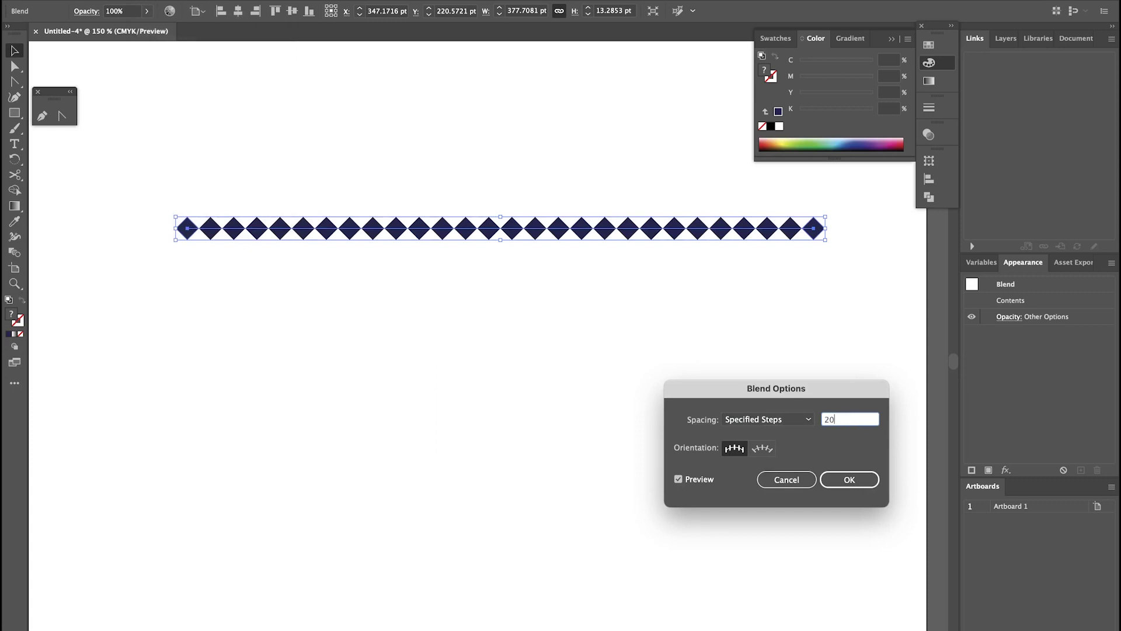
pyautogui.press('Return')
pyautogui.click(737, 381)
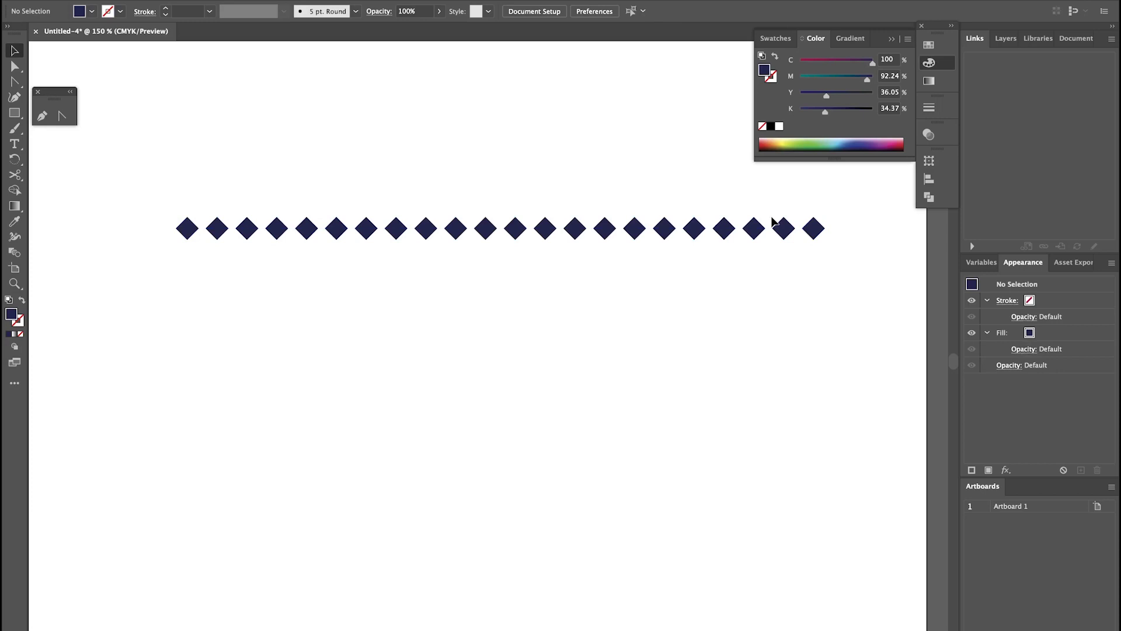
# Step: Enlarge the last diamond of the blend after undoing a trial tilt
pyautogui.press('a')
pyautogui.moveTo(816, 229); pyautogui.dragTo(816, 341)
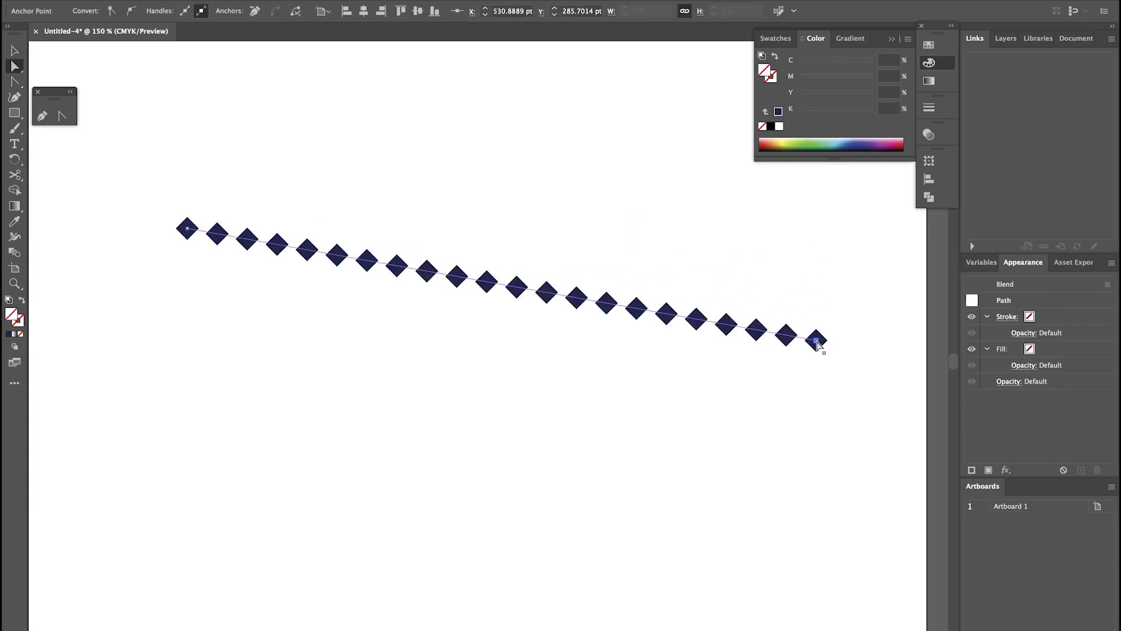
pyautogui.hotkey('ctrl', 'z')
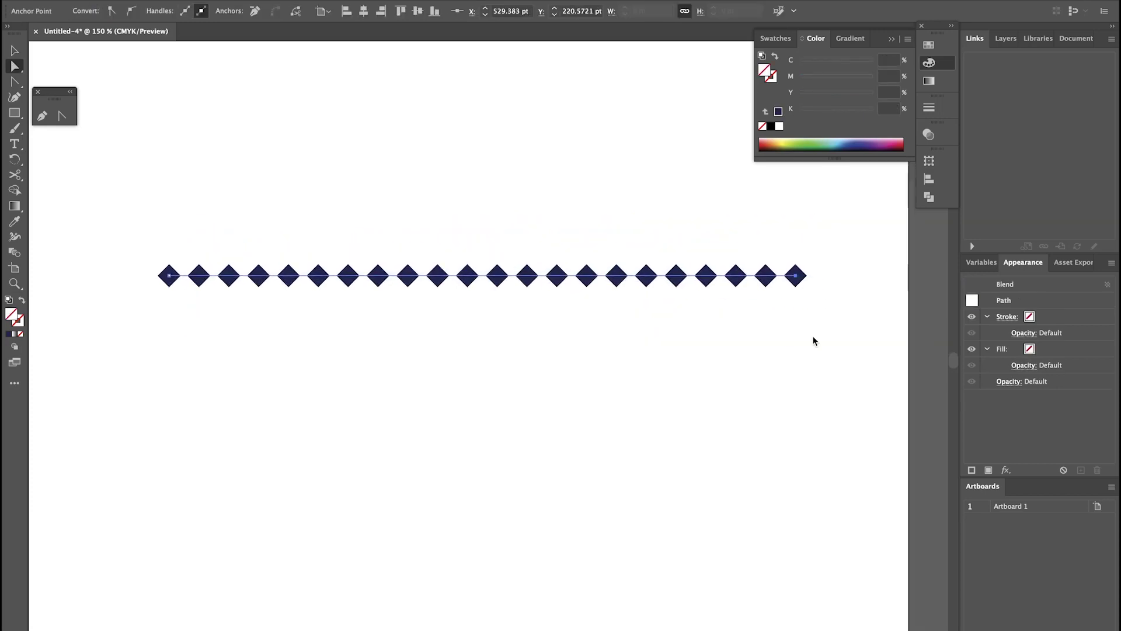
pyautogui.scroll(1, 818, 327)
pyautogui.click(824, 310)
pyautogui.scroll(1, 823, 311)
pyautogui.click(789, 298)
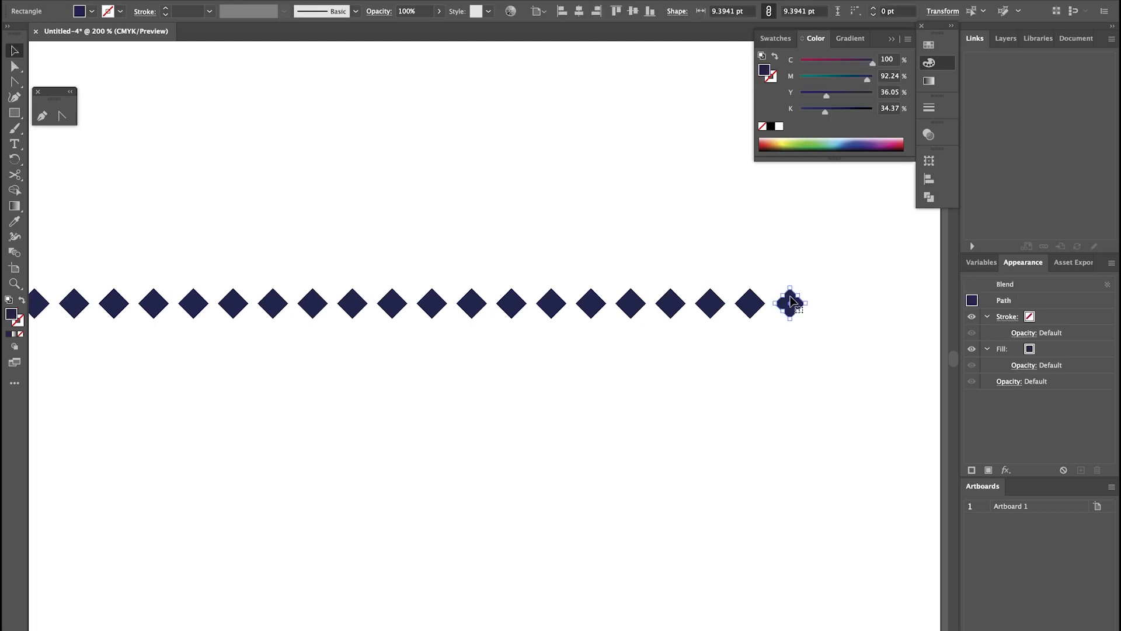
pyautogui.scroll(-1, 791, 298)
pyautogui.moveTo(791, 295); pyautogui.dragTo(927, 376)
pyautogui.scroll(1, 793, 282)
pyautogui.scroll(-2, 809, 237)
pyautogui.press('a')
pyautogui.click(826, 228)
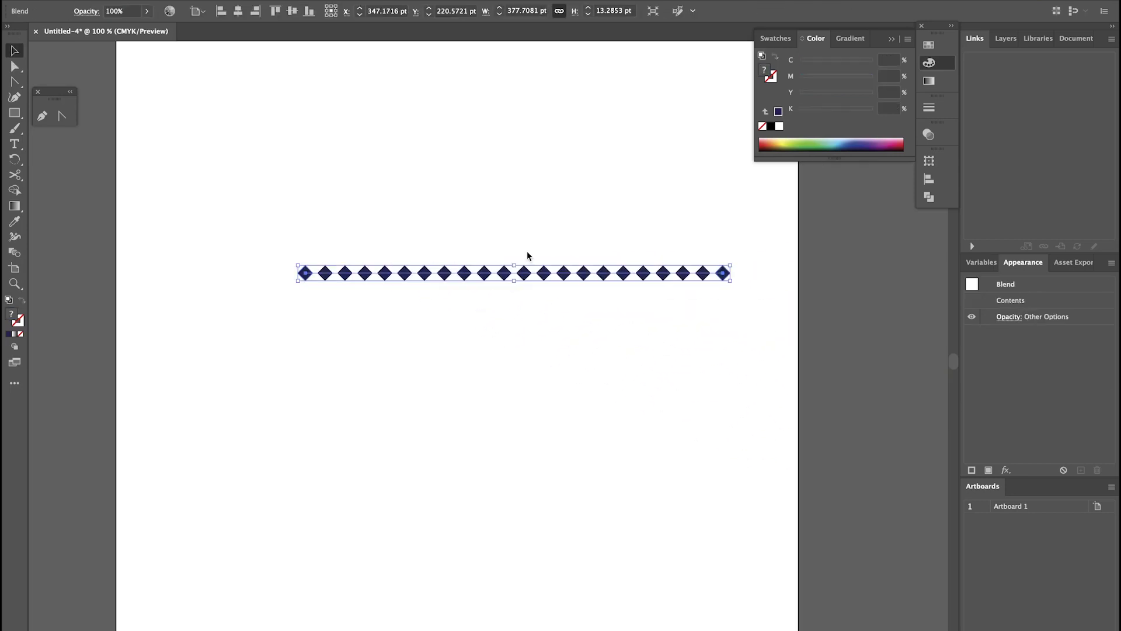
# Step: Add a middle anchor on the blend path, pull it up, and smooth it into an arch
pyautogui.press('p')
pyautogui.click(511, 273)
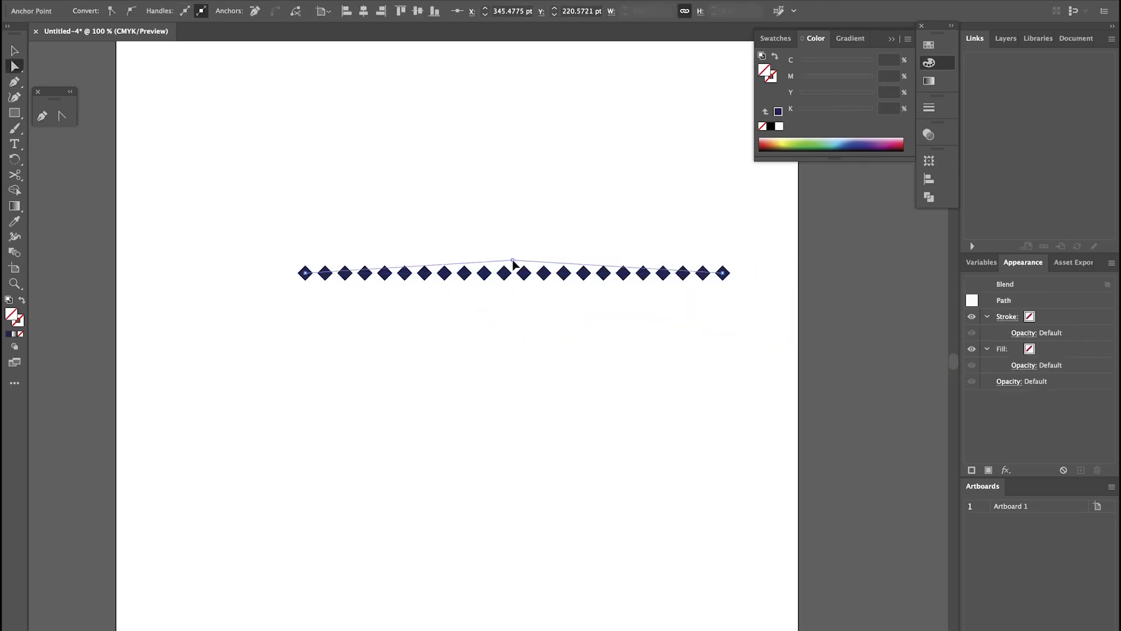
pyautogui.moveTo(512, 273); pyautogui.dragTo(438, 207)
pyautogui.click(60, 117)
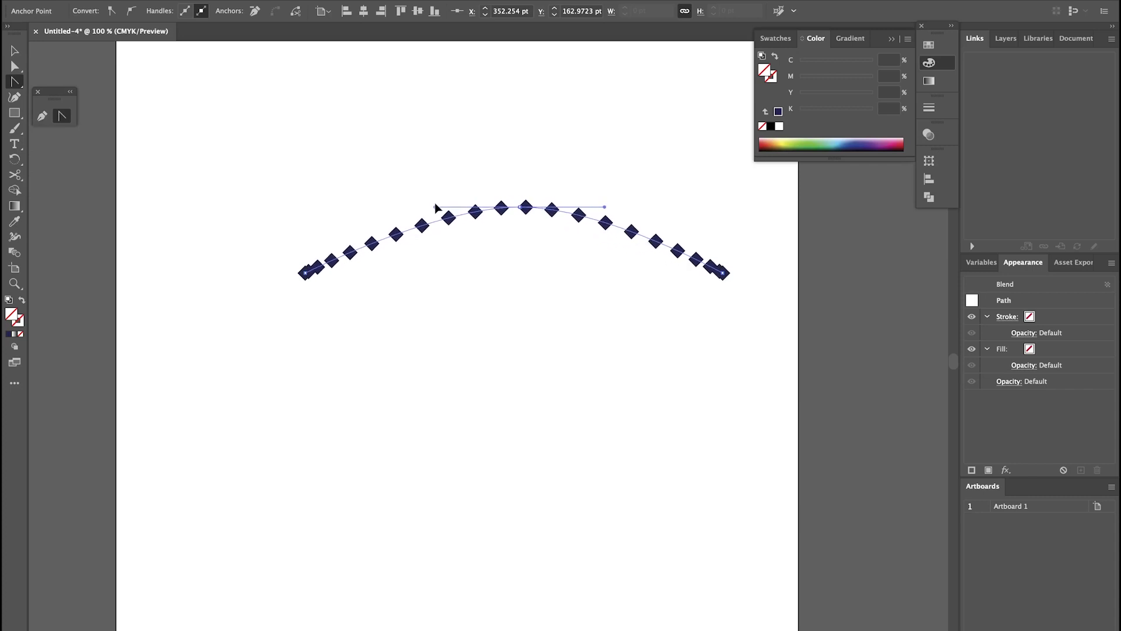
# Step: Turn on Align to Path in Blend Options so the diamonds follow the arch
pyautogui.click(172, 0)
pyautogui.moveTo(270, 351)
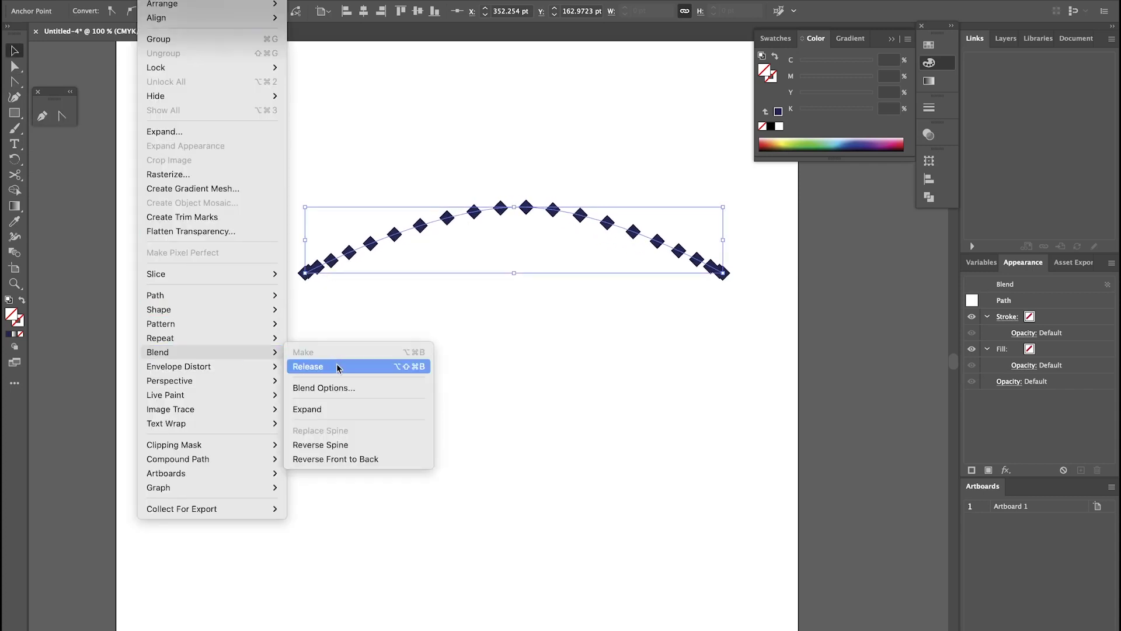
pyautogui.click(336, 388)
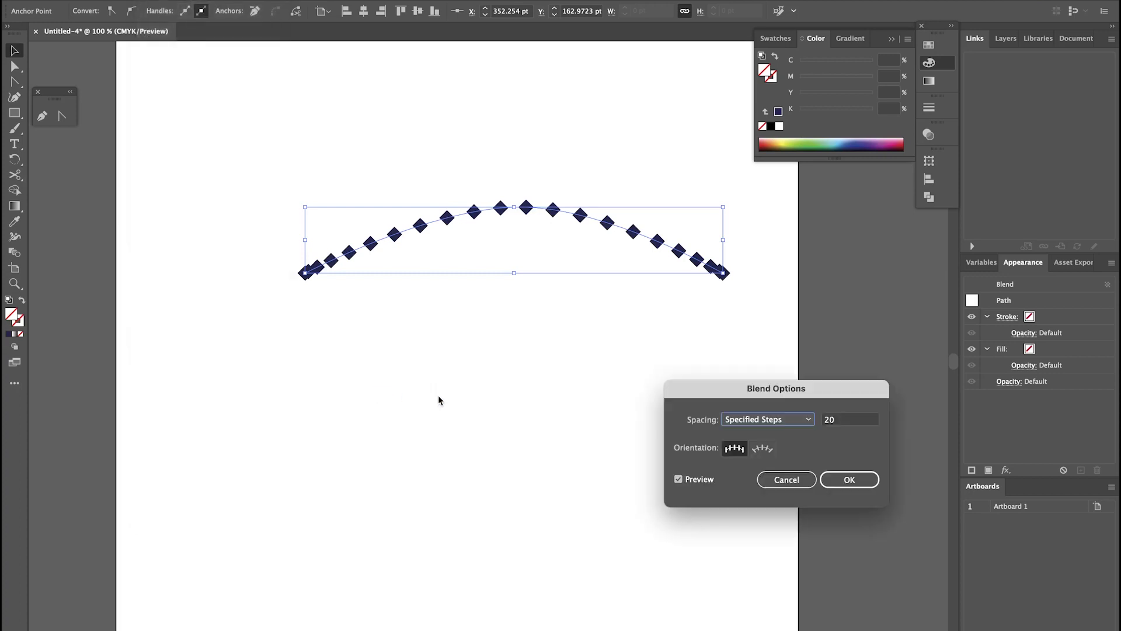
pyautogui.click(763, 448)
pyautogui.click(846, 479)
pyautogui.click(620, 284)
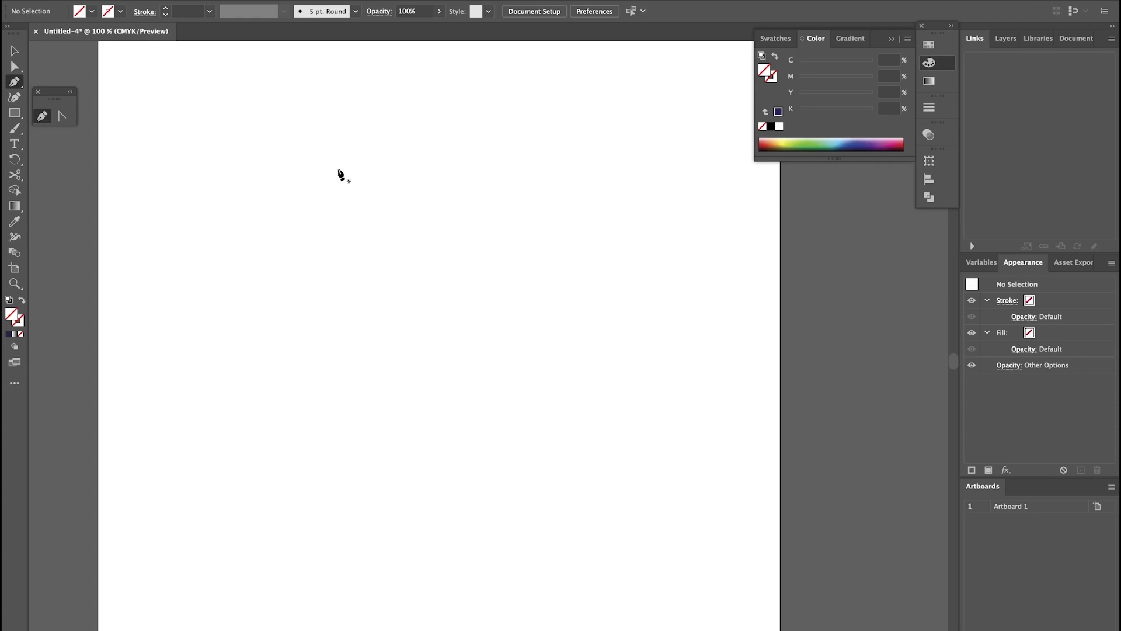
# Step: Draw a dark blue S-curve and drag a copy to its right
pyautogui.moveTo(338, 169); pyautogui.dragTo(287, 221)
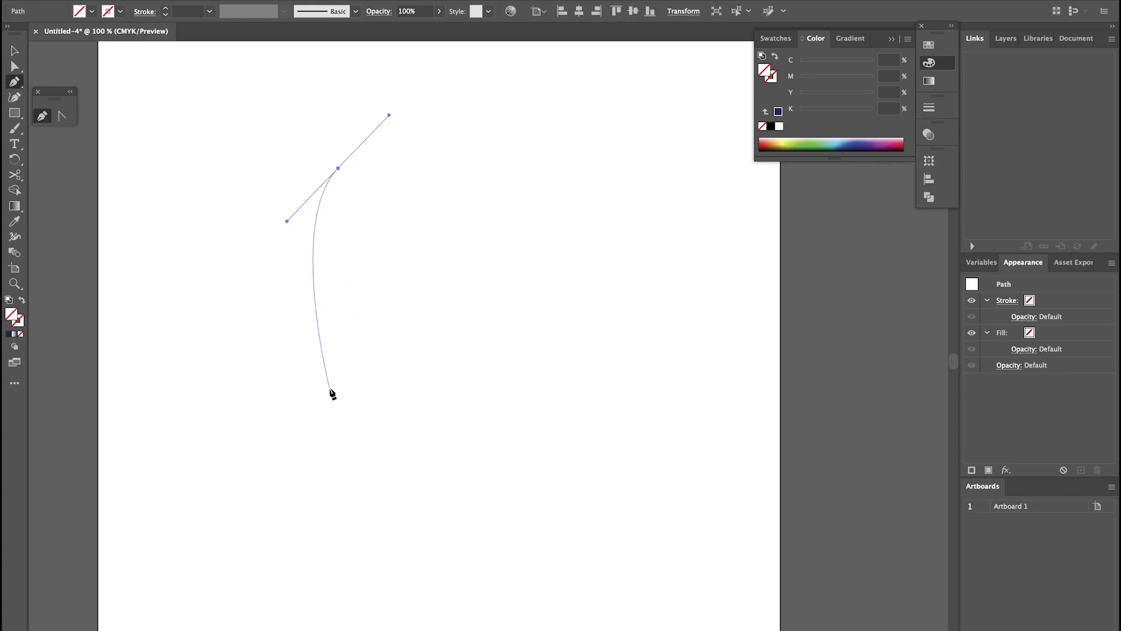
pyautogui.moveTo(332, 388); pyautogui.dragTo(266, 456)
pyautogui.press('v')
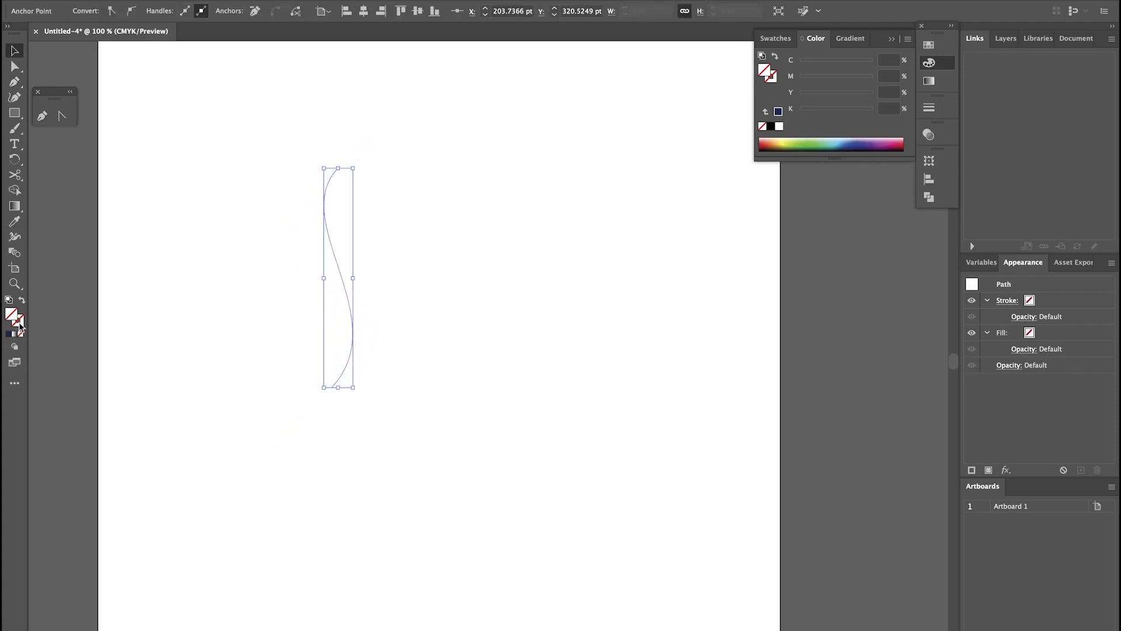
pyautogui.click(19, 323)
pyautogui.click(11, 334)
pyautogui.click(456, 236)
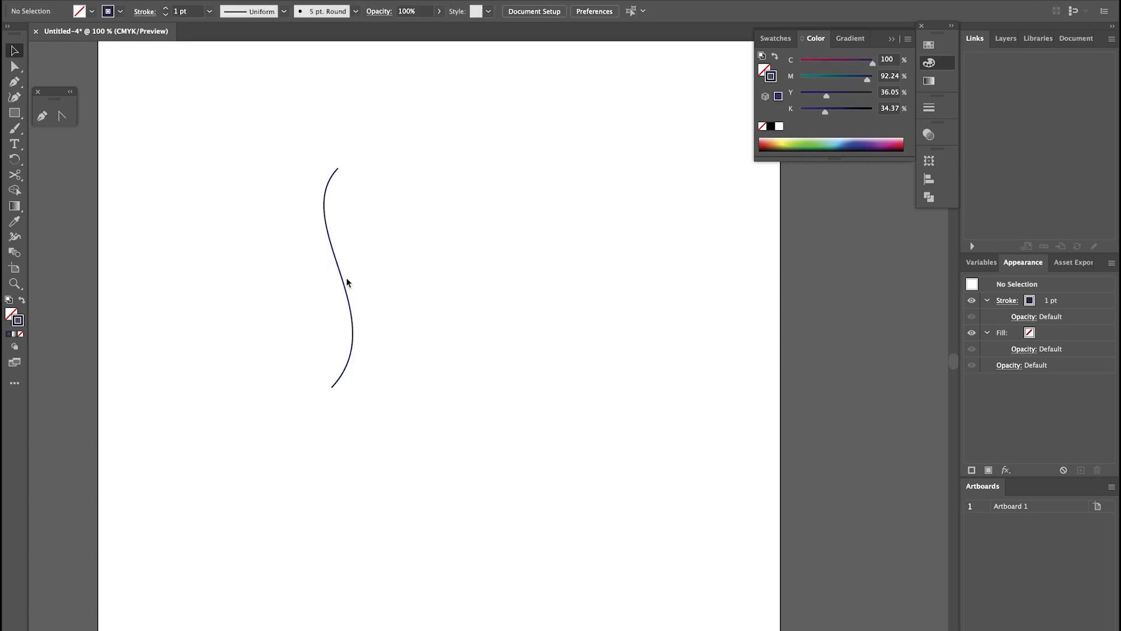
pyautogui.moveTo(346, 278); pyautogui.dragTo(572, 284)
# Step: Blend the two S-curves with Object > Blend > Make
pyautogui.keyDown('shift'); pyautogui.click(346, 279); pyautogui.keyUp('shift')
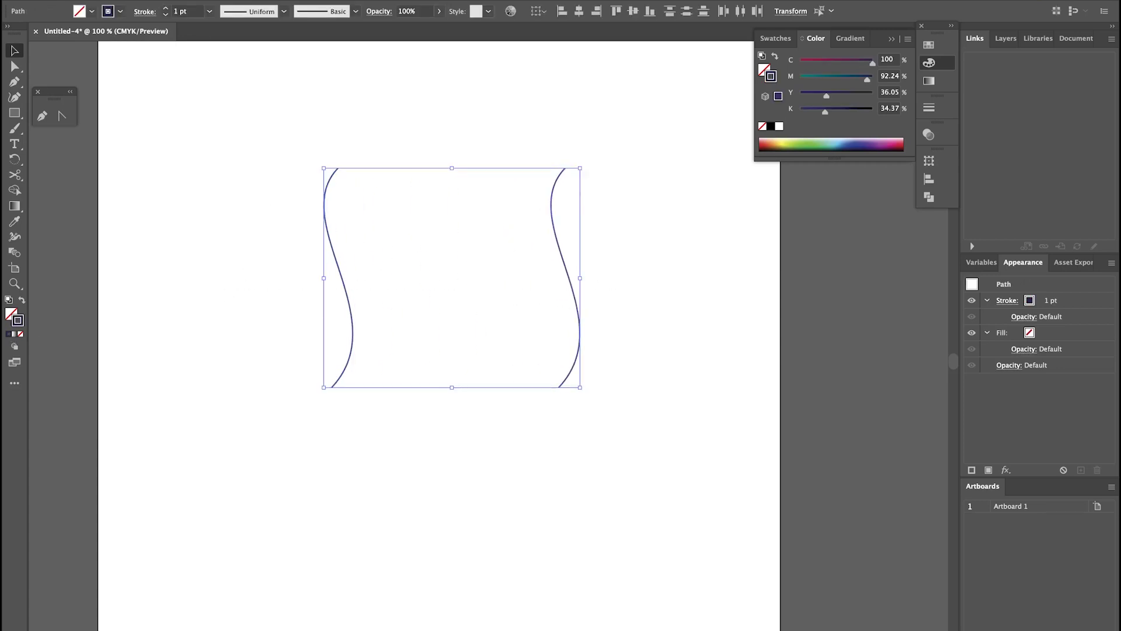
pyautogui.click(153, 0)
pyautogui.moveTo(193, 352)
pyautogui.click(327, 353)
# Step: Set the S-curve blend to Specified Steps 10 in Blend Options
pyautogui.scroll(1, 426, 255)
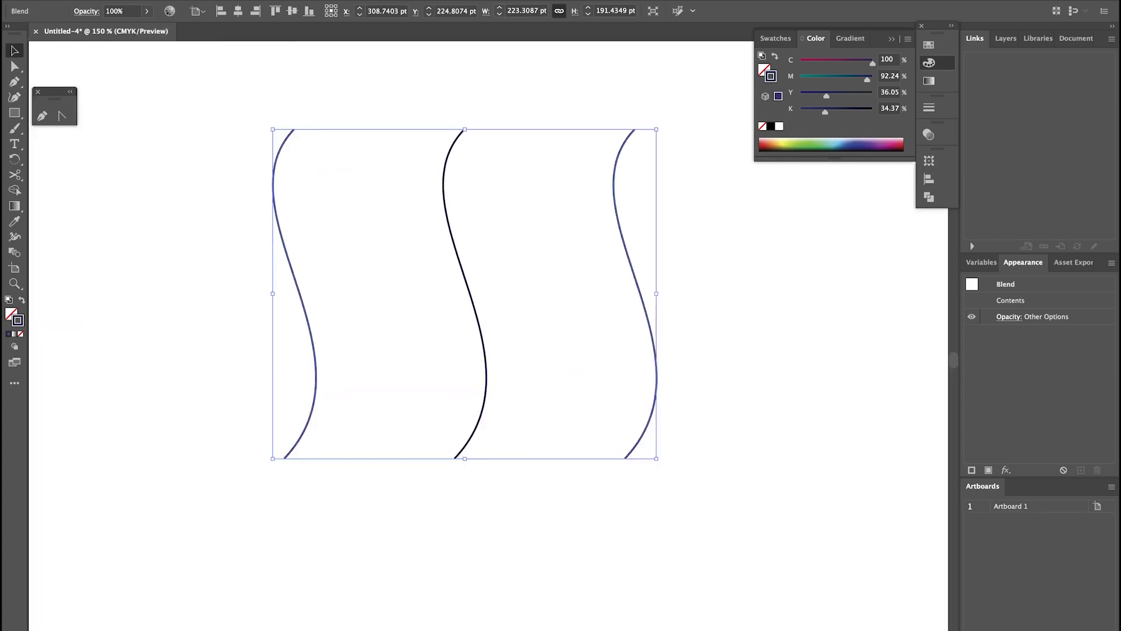
pyautogui.click(153, 0)
pyautogui.moveTo(195, 343)
pyautogui.click(331, 389)
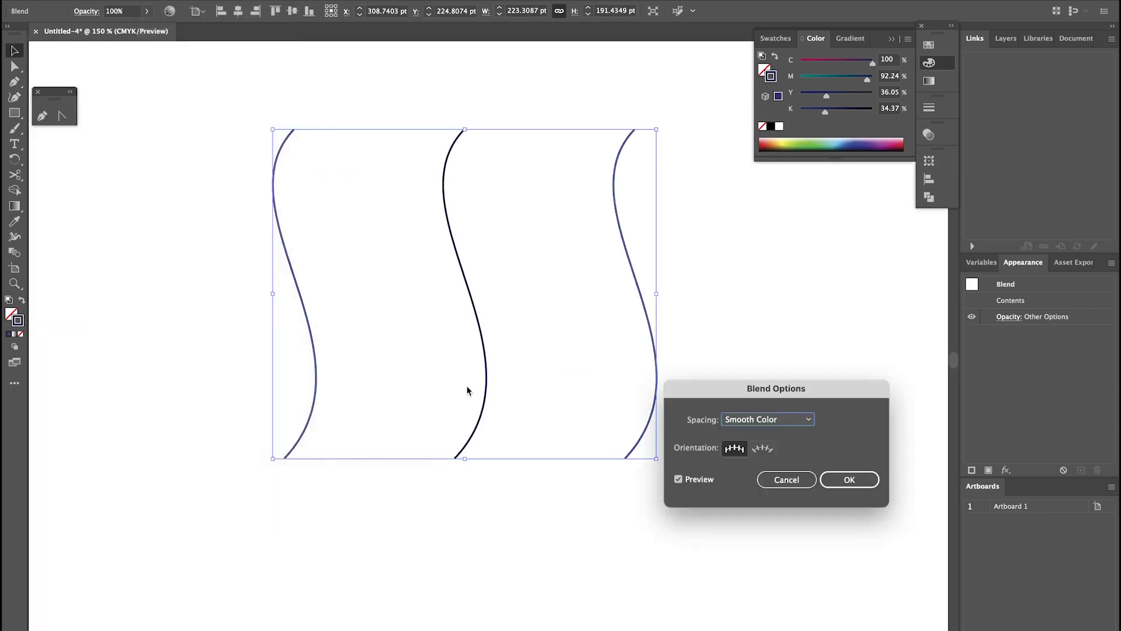
pyautogui.click(784, 423)
pyautogui.click(762, 448)
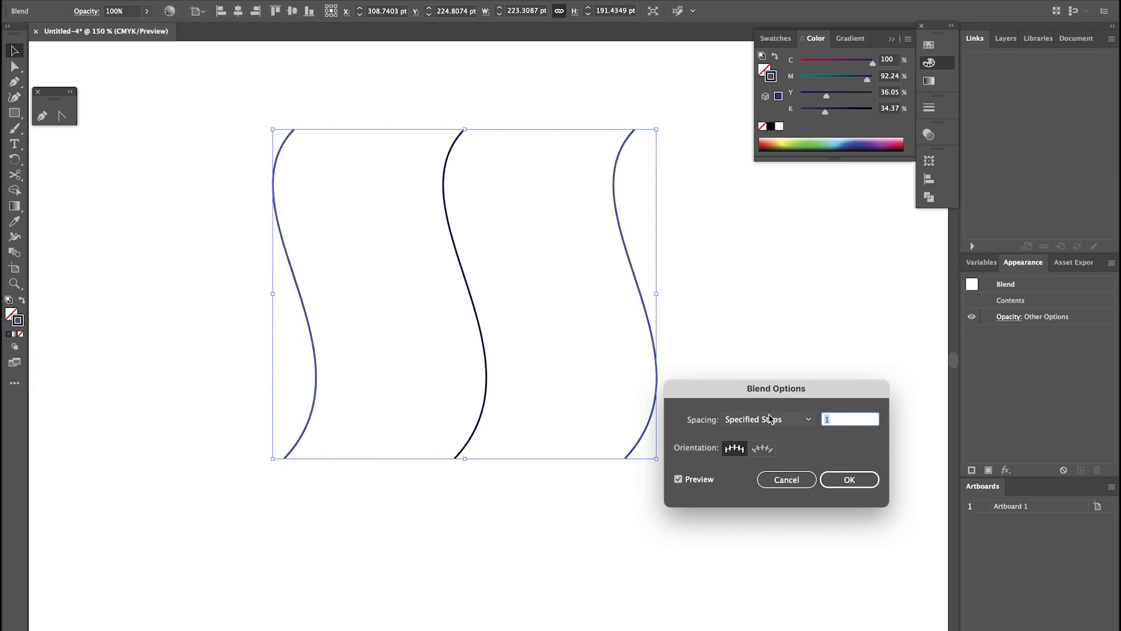
pyautogui.write('10')
pyautogui.press('Return')
pyautogui.scroll(1, 508, 182)
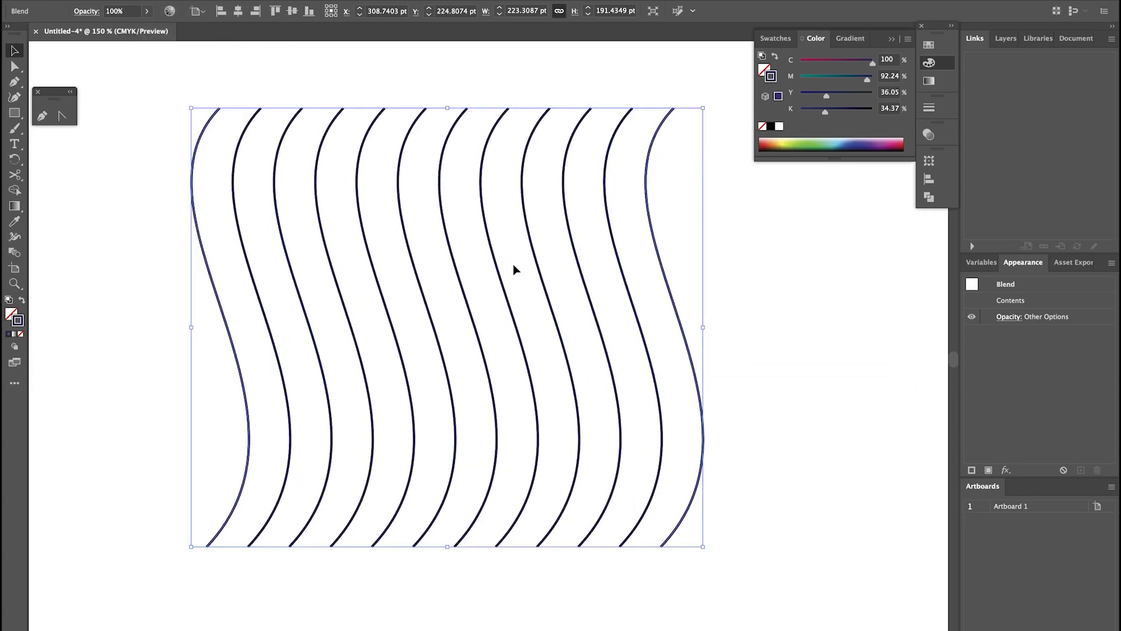
# Step: Cross the end curves' bottom points: right curve's moves left, left curve's moves right
pyautogui.press('a')
pyautogui.click(664, 551)
pyautogui.moveTo(665, 550); pyautogui.dragTo(416, 549)
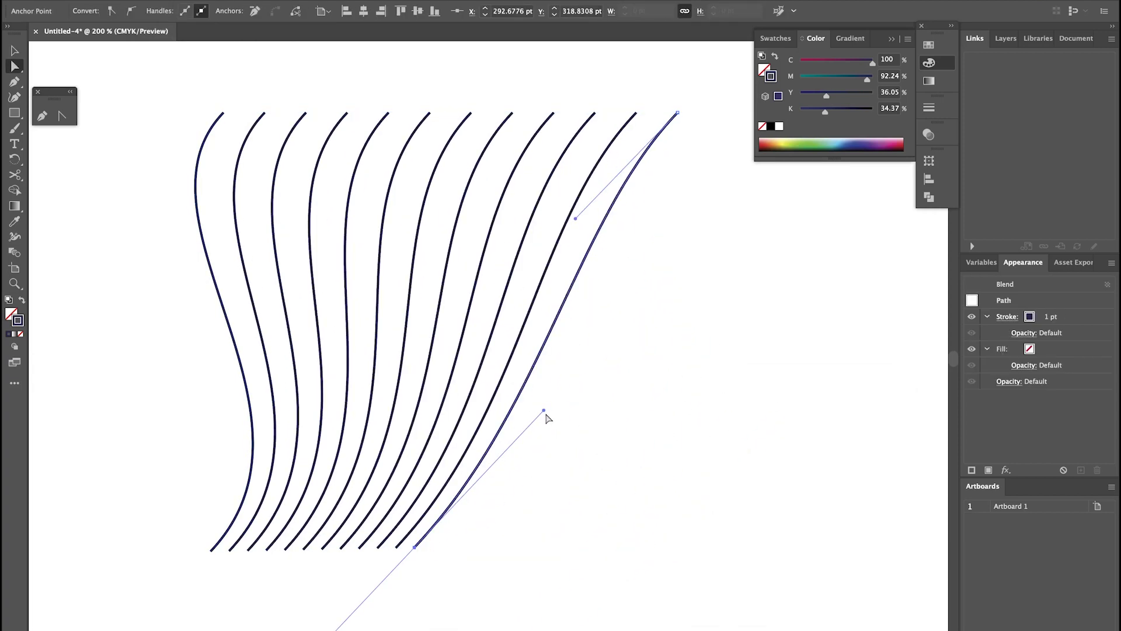
pyautogui.moveTo(545, 413); pyautogui.dragTo(689, 508)
pyautogui.moveTo(211, 550); pyautogui.dragTo(579, 562)
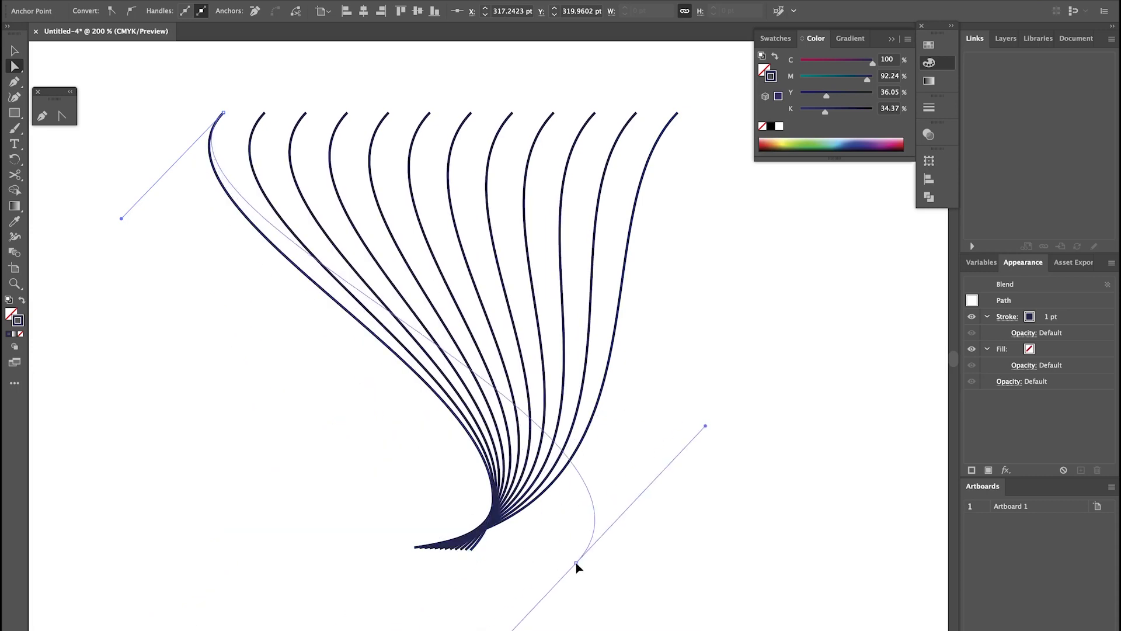
# Step: Pull the blend's top-left point up and bend the lines toward the top right
pyautogui.click(223, 112)
pyautogui.moveTo(223, 112); pyautogui.dragTo(273, 66)
pyautogui.hotkey('ctrl', '-')
pyautogui.press('p')
pyautogui.moveTo(281, 157); pyautogui.dragTo(564, 53)
pyautogui.click(580, 226)
pyautogui.click(581, 221)
pyautogui.moveTo(582, 221); pyautogui.dragTo(596, 55)
# Step: Undo the handle pull, then move the right curve's top point to the top right
pyautogui.press('a')
pyautogui.hotkey('ctrl', 'z')
pyautogui.moveTo(581, 233); pyautogui.dragTo(587, 71)
pyautogui.moveTo(561, 87); pyautogui.dragTo(369, 176)
# Step: Shift the bottom point further left, widen the top-left arc, and deselect the blend
pyautogui.moveTo(383, 556); pyautogui.dragTo(302, 552)
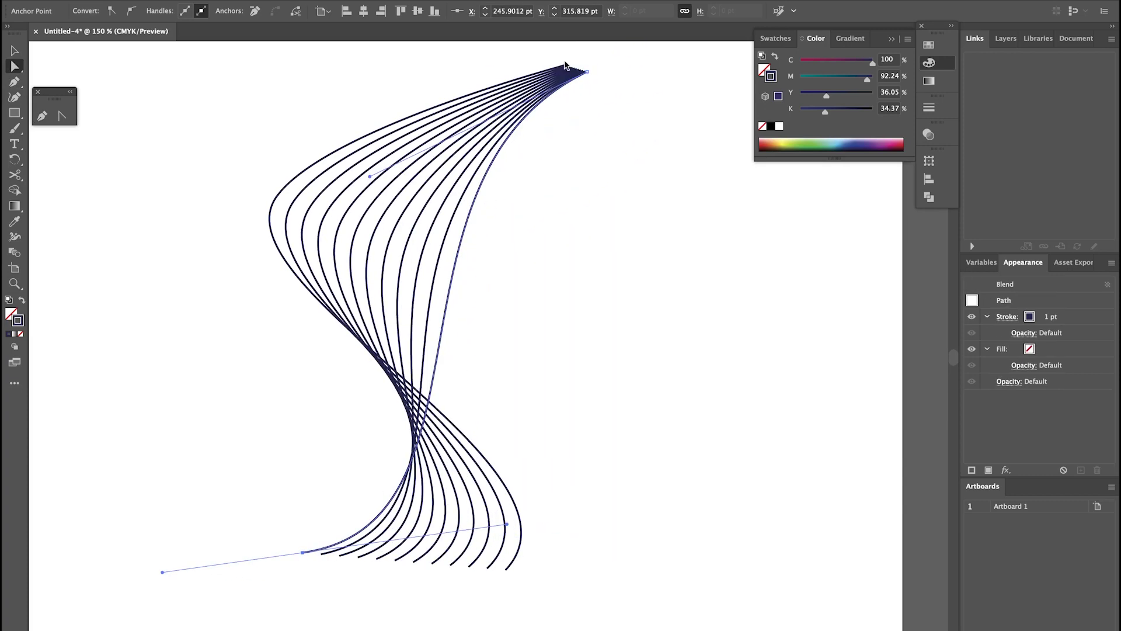
pyautogui.moveTo(321, 145); pyautogui.dragTo(310, 70)
pyautogui.click(593, 305)
pyautogui.click(368, 181)
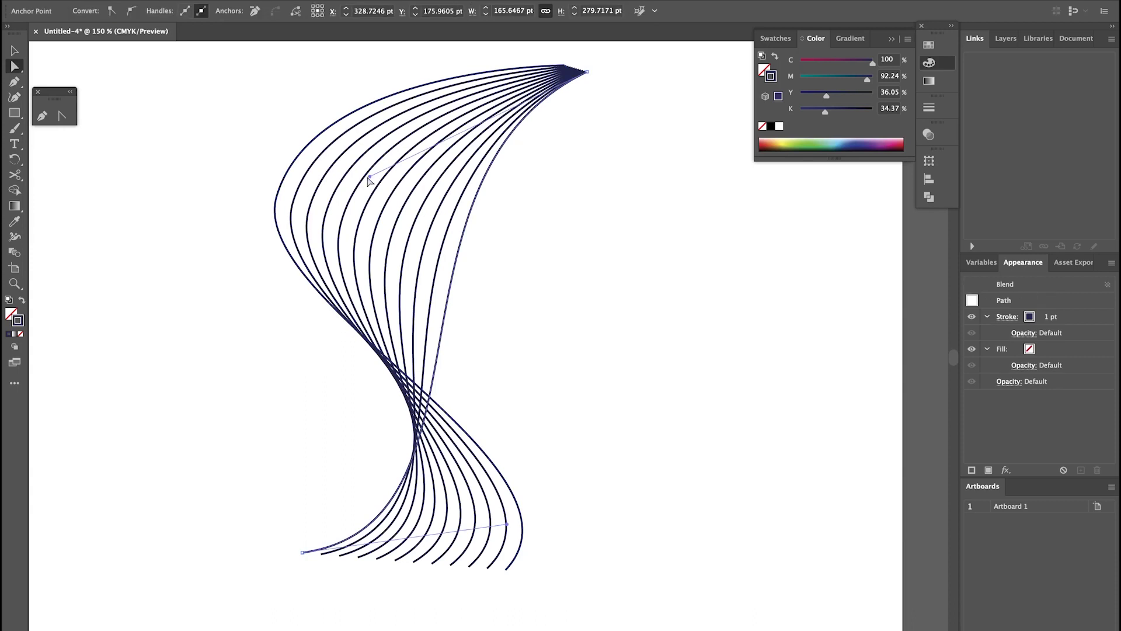
pyautogui.moveTo(370, 175); pyautogui.dragTo(340, 133)
pyautogui.click(465, 226)
# Step: Select the twisted blend and bring up its Stroke settings
pyautogui.press('v')
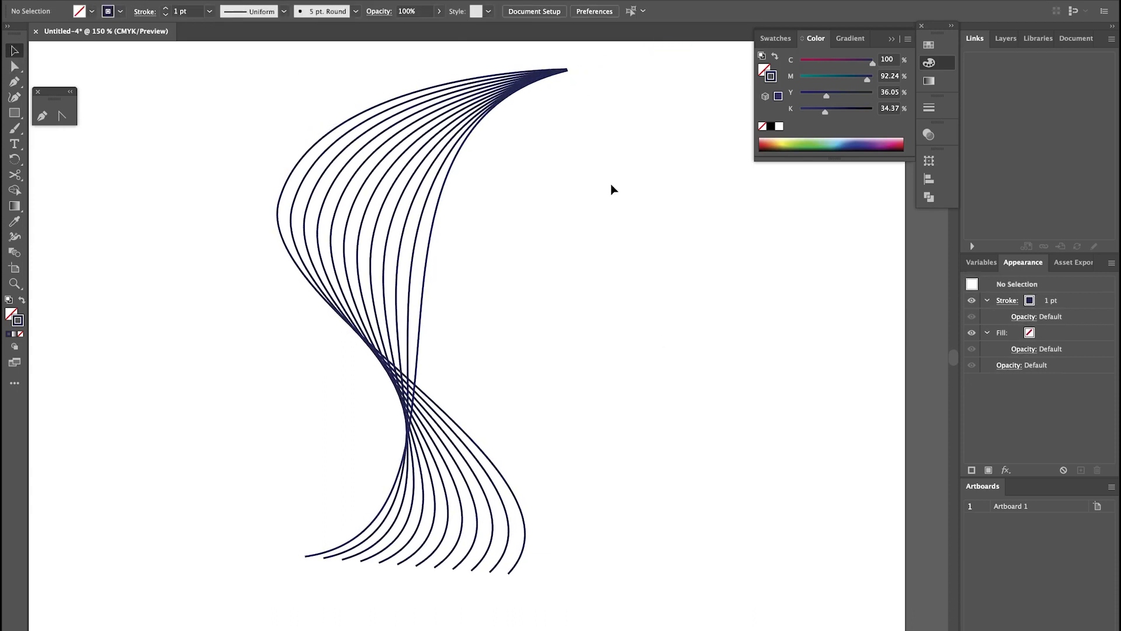
pyautogui.scroll(2, 559, 275)
pyautogui.scroll(1, 558, 271)
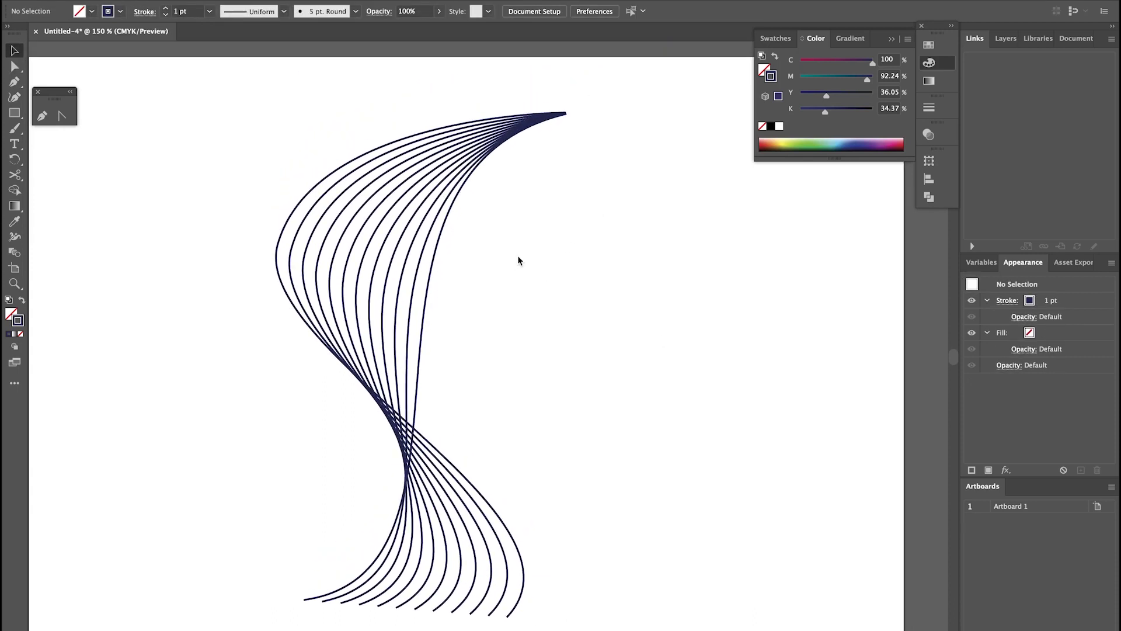
pyautogui.click(441, 221)
pyautogui.click(929, 107)
pyautogui.click(488, 509)
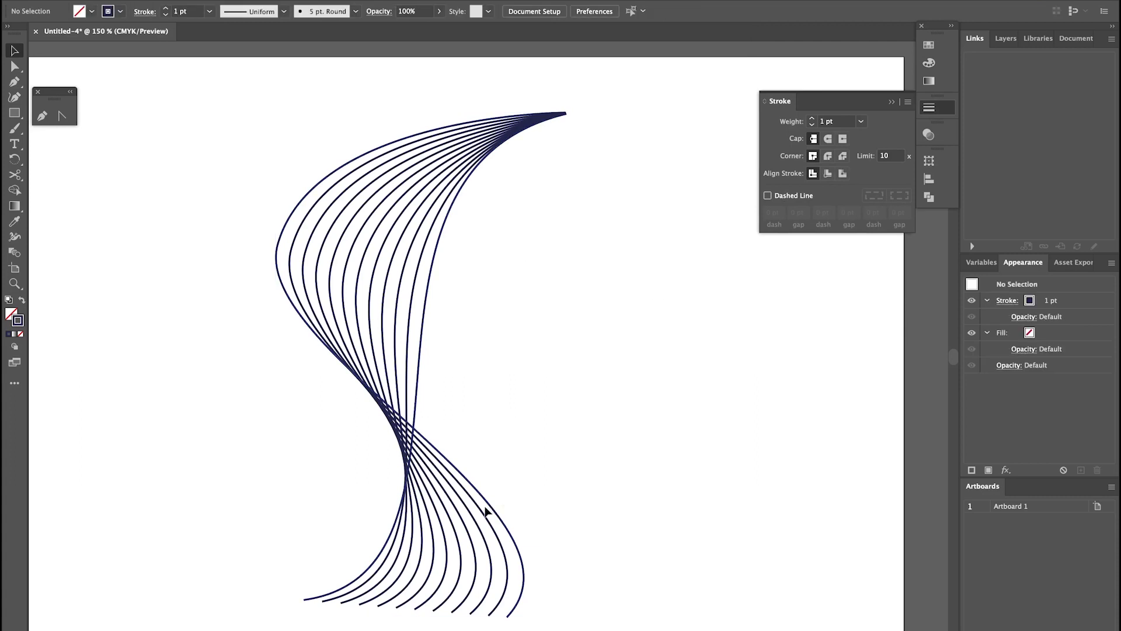
# Step: Check the blend's stroke width profile list, keep Uniform, and deselect
pyautogui.click(400, 329)
pyautogui.click(764, 101)
pyautogui.click(764, 101)
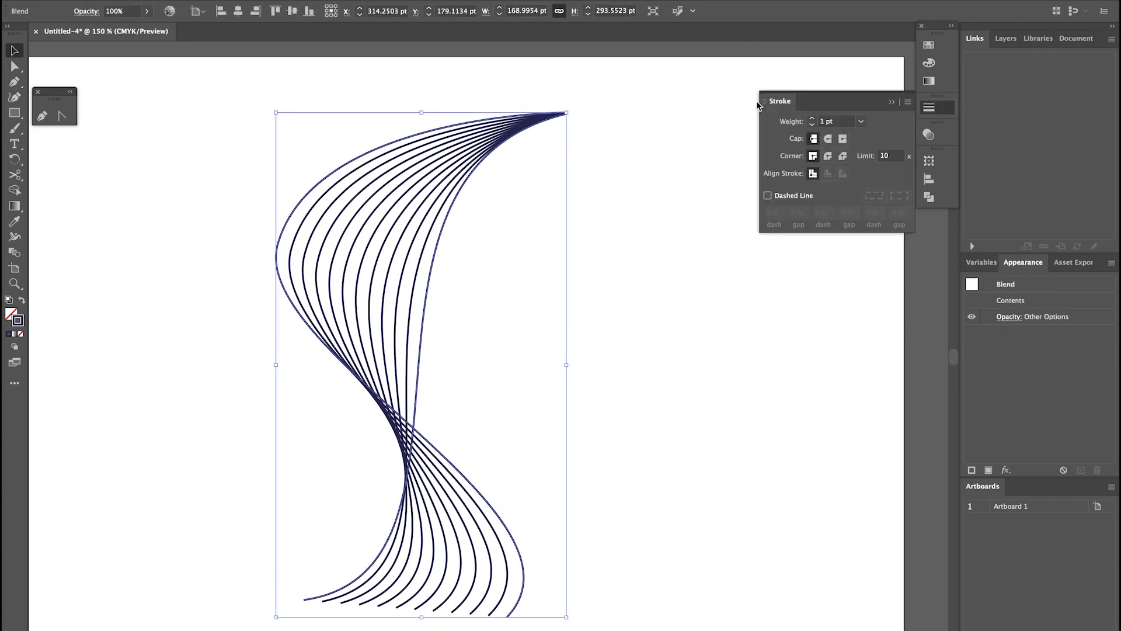
pyautogui.click(764, 102)
pyautogui.click(764, 101)
pyautogui.click(871, 305)
pyautogui.click(848, 332)
pyautogui.click(838, 348)
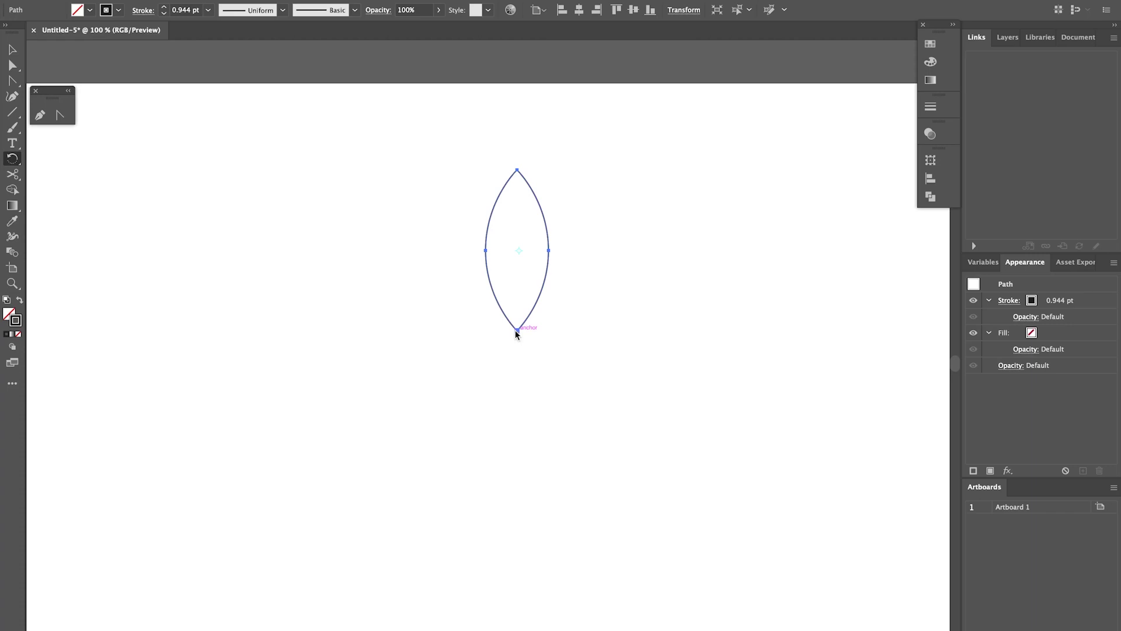
# Step: Make a copy of the leaf rotated 36° around its bottom tip
pyautogui.keyDown('alt'); pyautogui.click(517, 330); pyautogui.keyUp('alt')
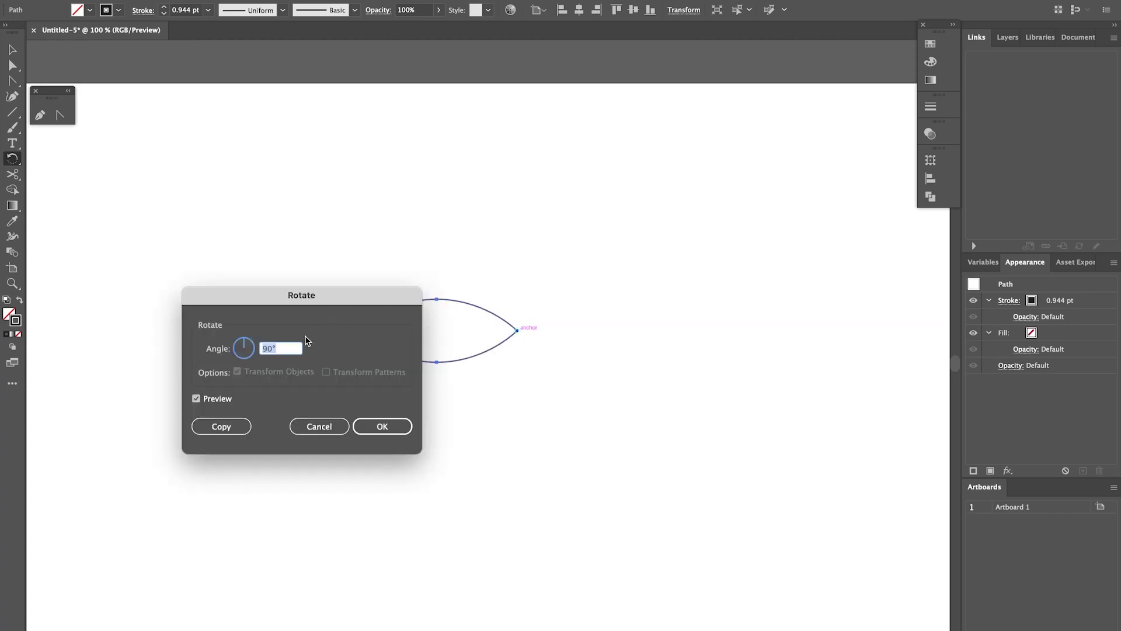
pyautogui.write('360/')
pyautogui.moveTo(325, 319); pyautogui.dragTo(167, 323)
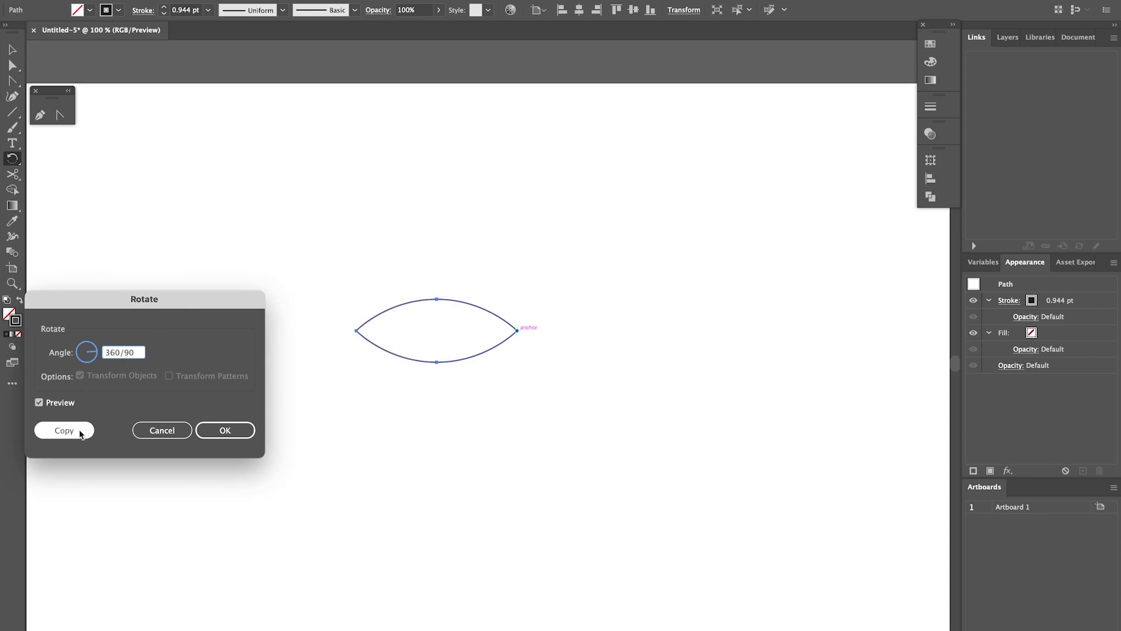
pyautogui.click(64, 431)
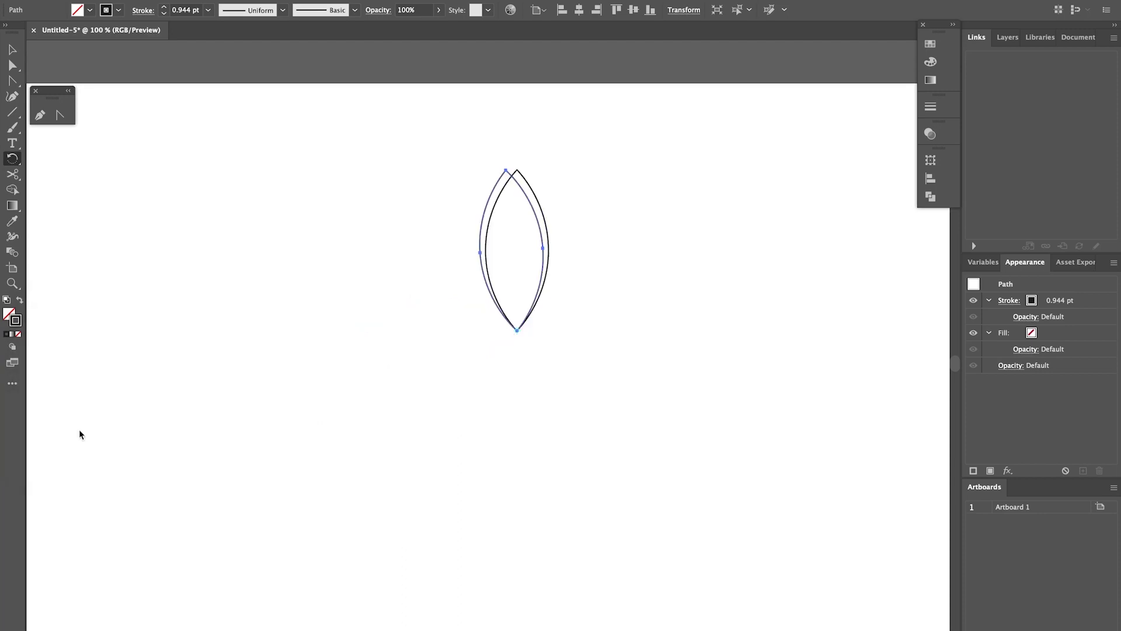
# Step: Repeat the rotated copy with Cmd+D until the rosette circle closes, then switch to Selection
pyautogui.press('super')
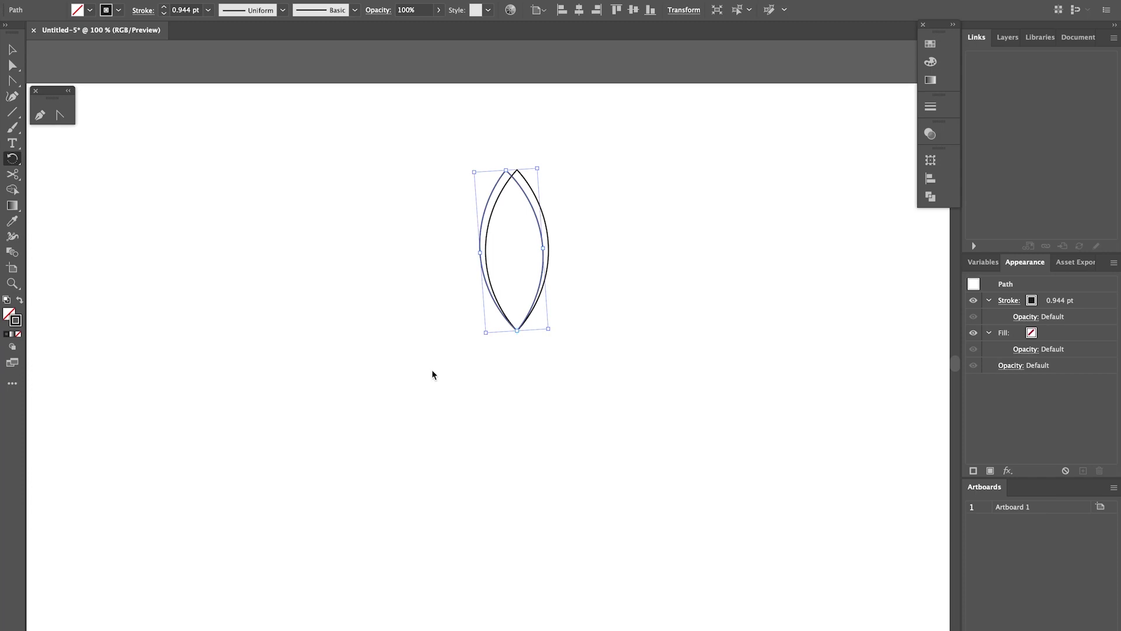
pyautogui.press('super+d')
pyautogui.press('super+d')
pyautogui.press('super+d')
pyautogui.press('super+d')
pyautogui.press('super+d')
pyautogui.press('super+d')
pyautogui.press('super+d')
pyautogui.press('super+d')
pyautogui.press('super+d')
pyautogui.press('super+d')
pyautogui.press('super+d')
pyautogui.press('super+d')
pyautogui.press('super+d')
pyautogui.press('super+d')
pyautogui.press('super+d')
pyautogui.press('super+d')
pyautogui.press('super+d')
pyautogui.press('super+d')
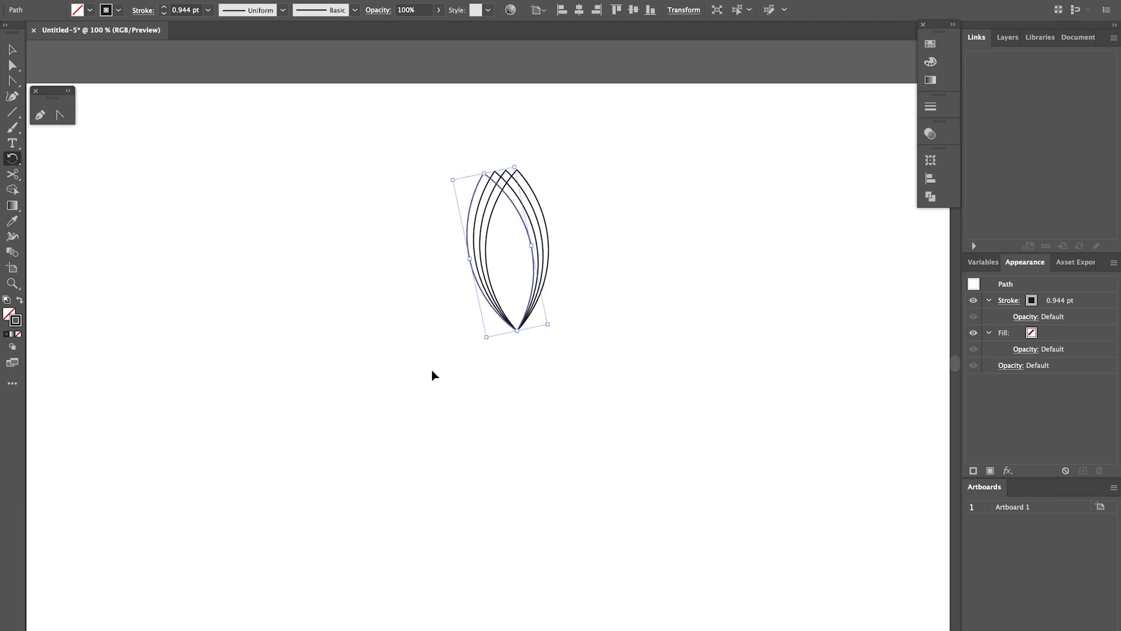
pyautogui.press('super+d')
pyautogui.press('super+d')
pyautogui.press('super+d')
pyautogui.press('super+d')
pyautogui.press('super+d')
pyautogui.press('super+d')
pyautogui.press('super+d')
pyautogui.press('super+d')
pyautogui.press('super+d')
pyautogui.press('super+d')
pyautogui.press('super+d')
pyautogui.press('super+d')
pyautogui.press('super+d')
pyautogui.press('super+d')
pyautogui.press('super+d')
pyautogui.press('super+d')
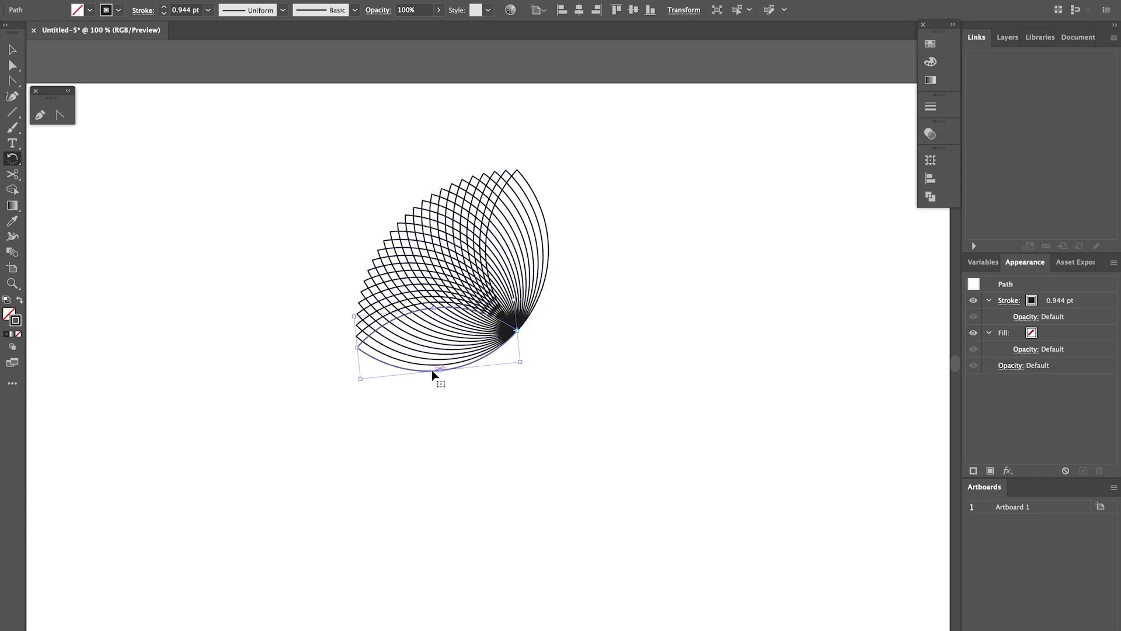
pyautogui.press('super+d')
pyautogui.press('super+d')
pyautogui.press('super+d')
pyautogui.press('super+d')
pyautogui.press('super+d')
pyautogui.press('super+d')
pyautogui.press('super+d')
pyautogui.press('super+d')
pyautogui.press('super+d')
pyautogui.press('super+d')
pyautogui.press('super+d')
pyautogui.press('super+d')
pyautogui.press('super+d')
pyautogui.press('super+d')
pyautogui.press('super+d')
pyautogui.press('super+d')
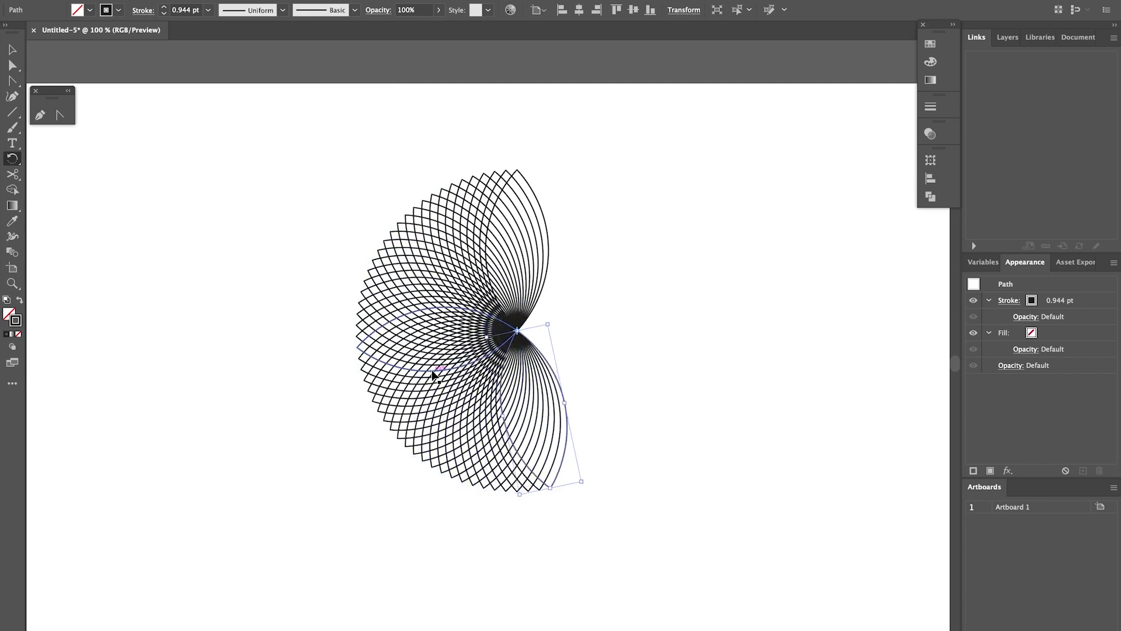
pyautogui.press('super+d')
pyautogui.press('super+d')
pyautogui.press('super+d')
pyautogui.press('super+d')
pyautogui.press('super+d')
pyautogui.press('super+d')
pyautogui.press('super+d')
pyautogui.press('super+d')
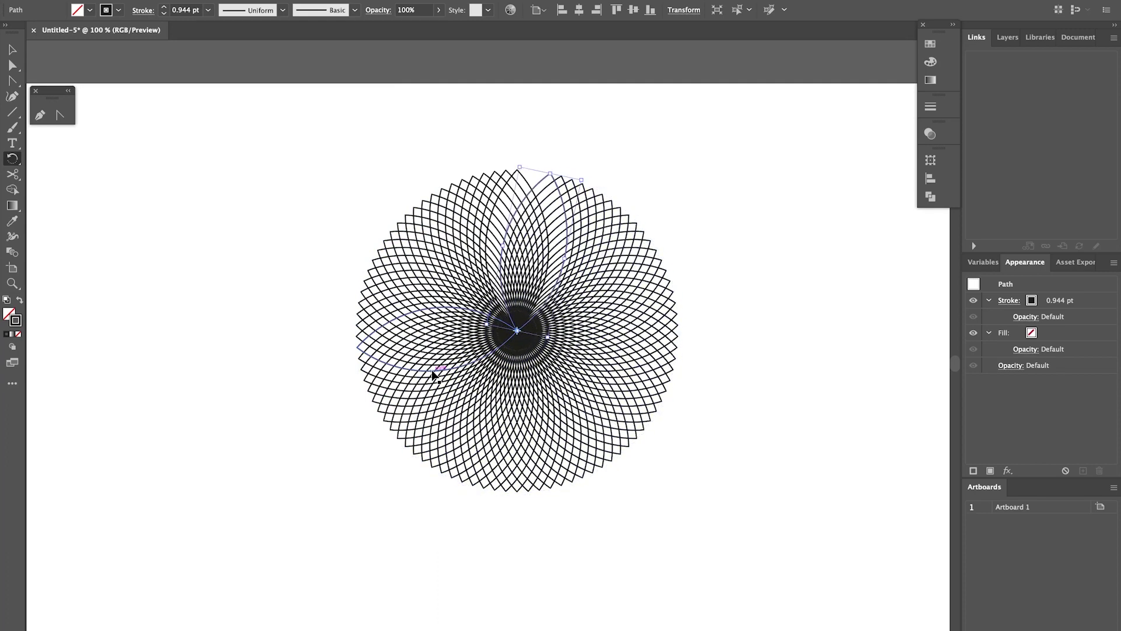
pyautogui.press('v')
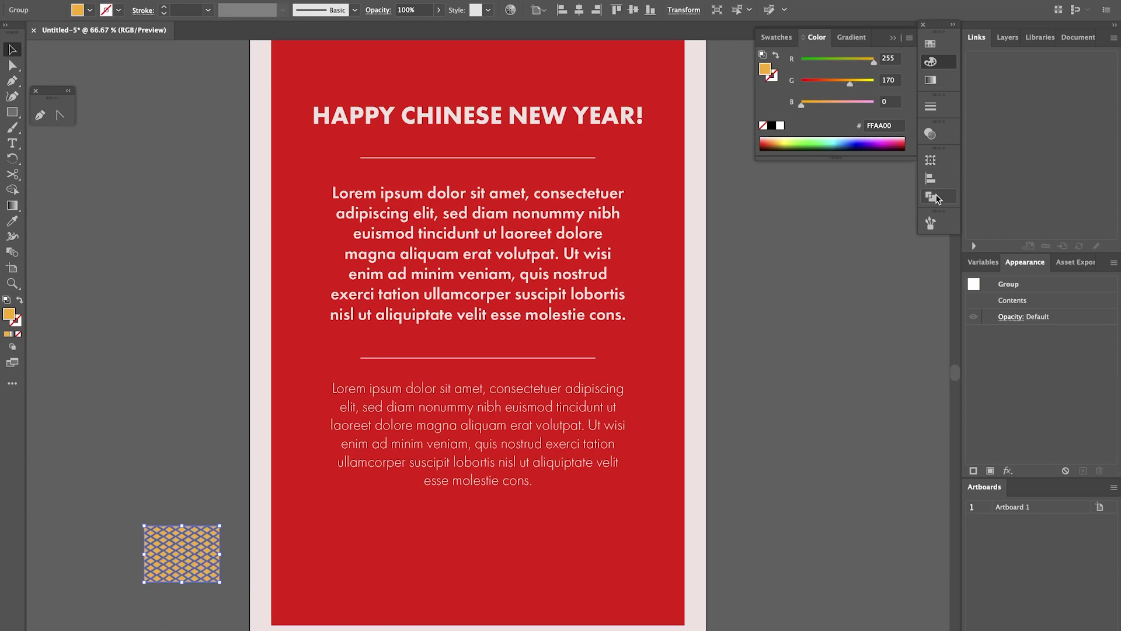
# Step: Turn the selected tile into a new Pattern Brush with default options, named Pattern Brush 1
pyautogui.click(941, 226)
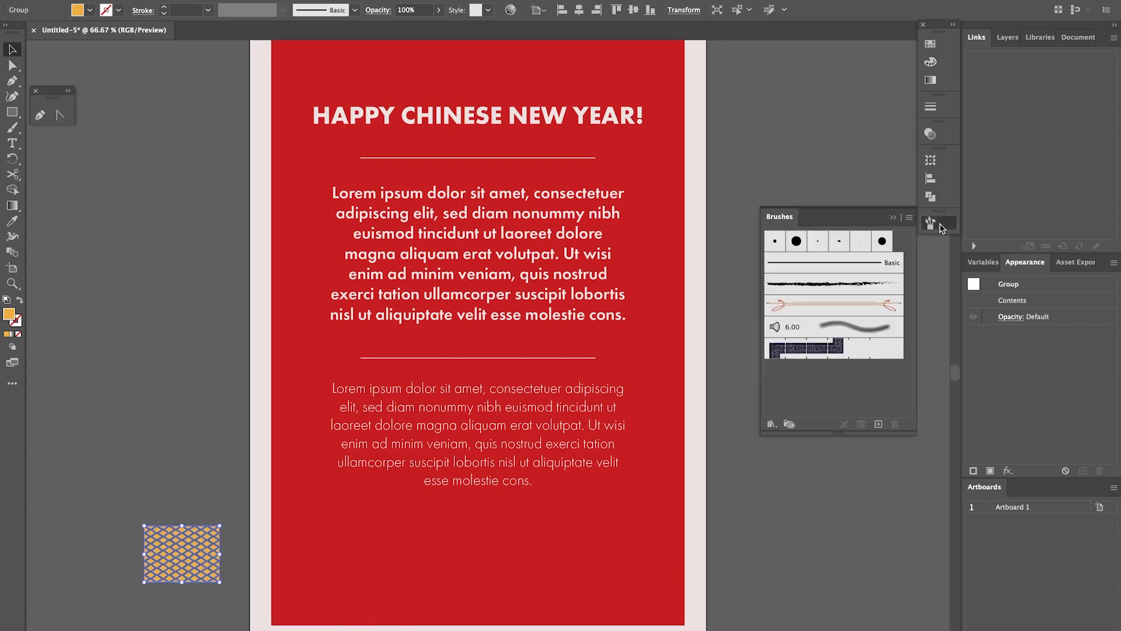
pyautogui.click(908, 220)
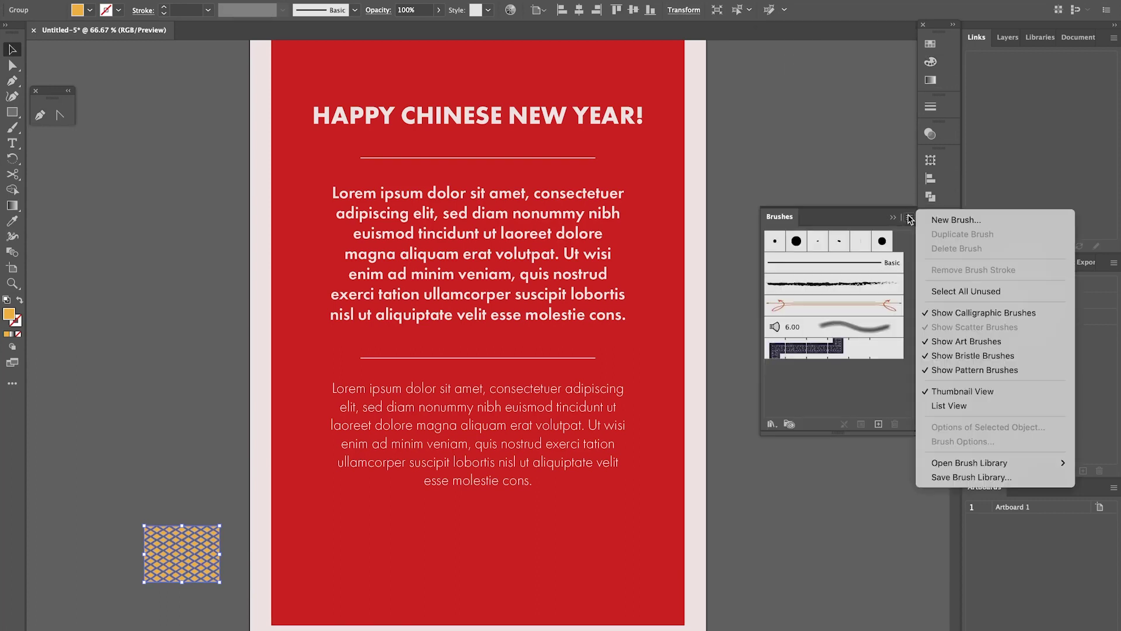
pyautogui.click(947, 221)
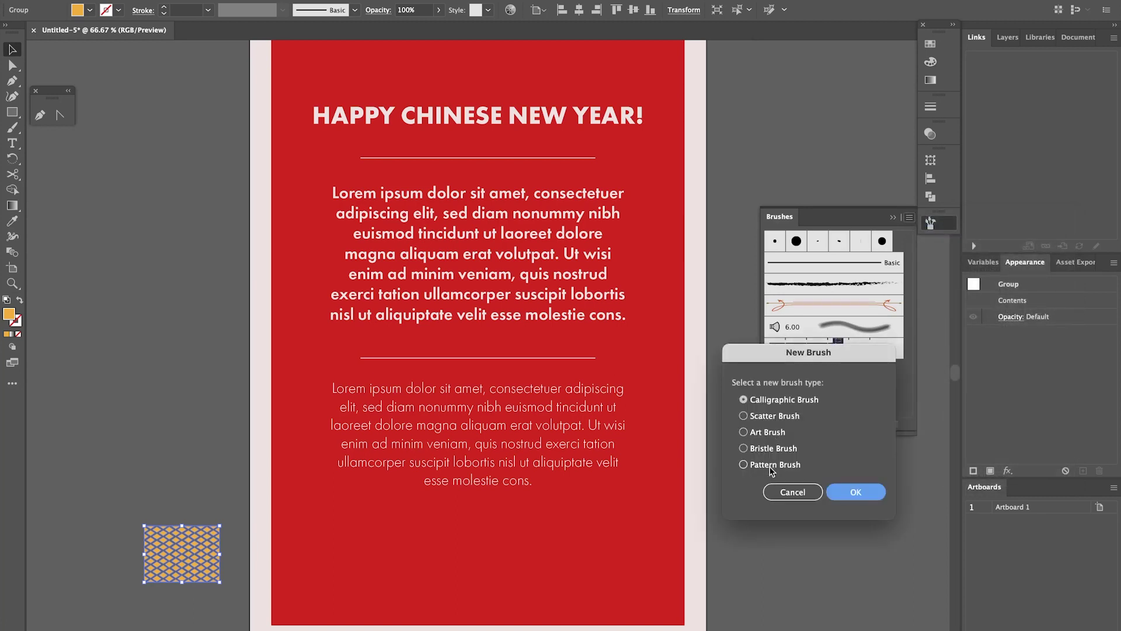
pyautogui.click(772, 466)
pyautogui.click(854, 492)
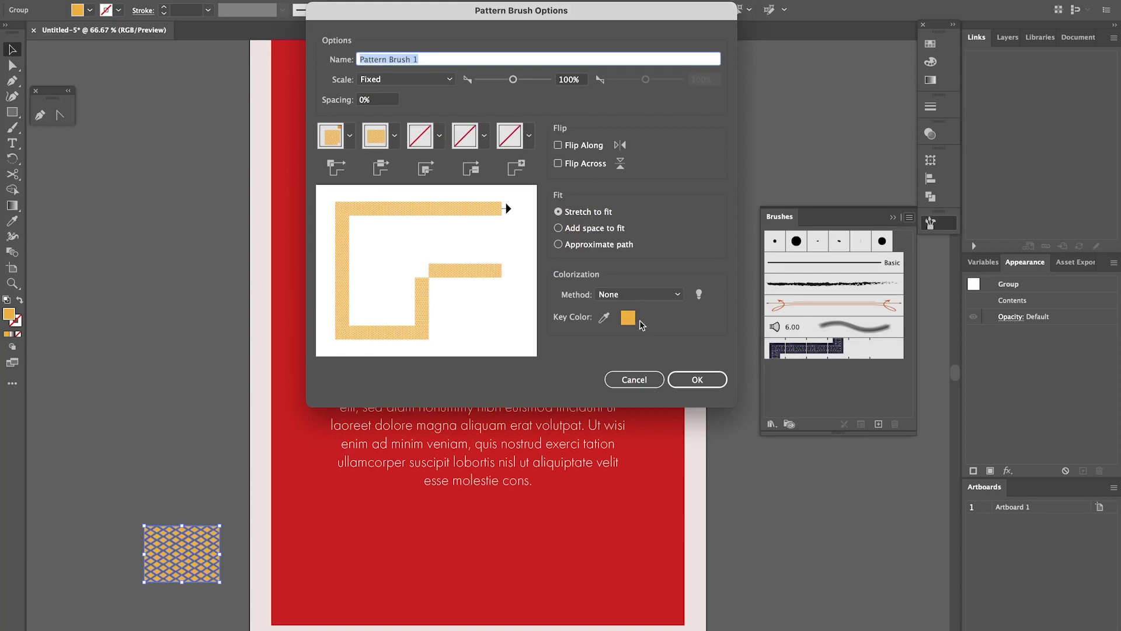
pyautogui.click(696, 378)
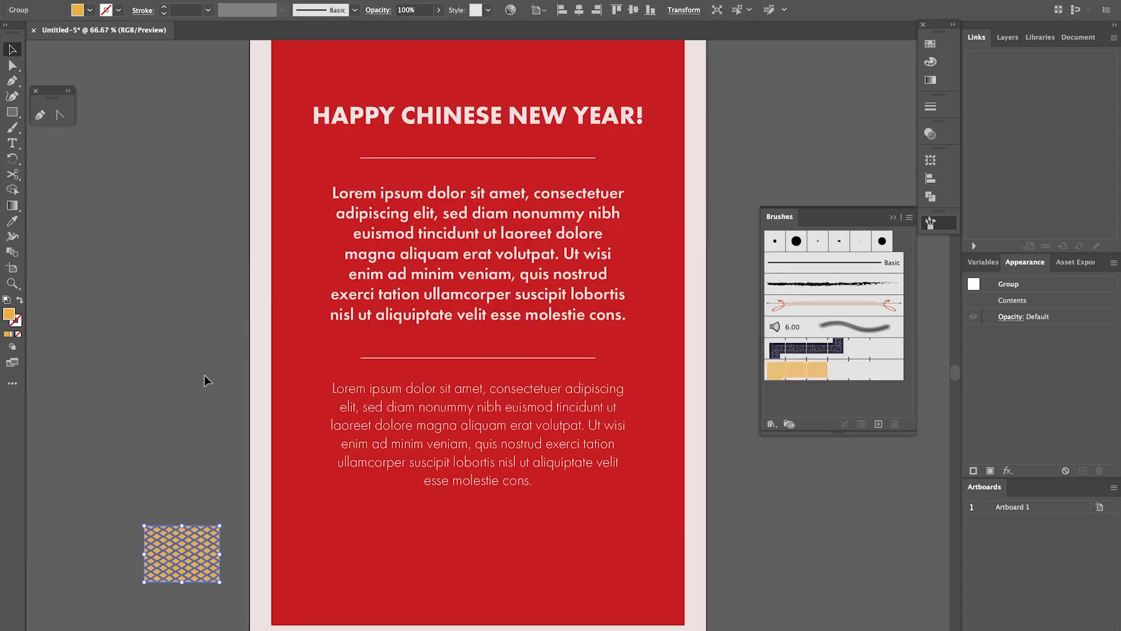
# Step: Draw a curved tail path with an orange stroke and no fill across the card's lower right
pyautogui.click(206, 454)
pyautogui.press('p')
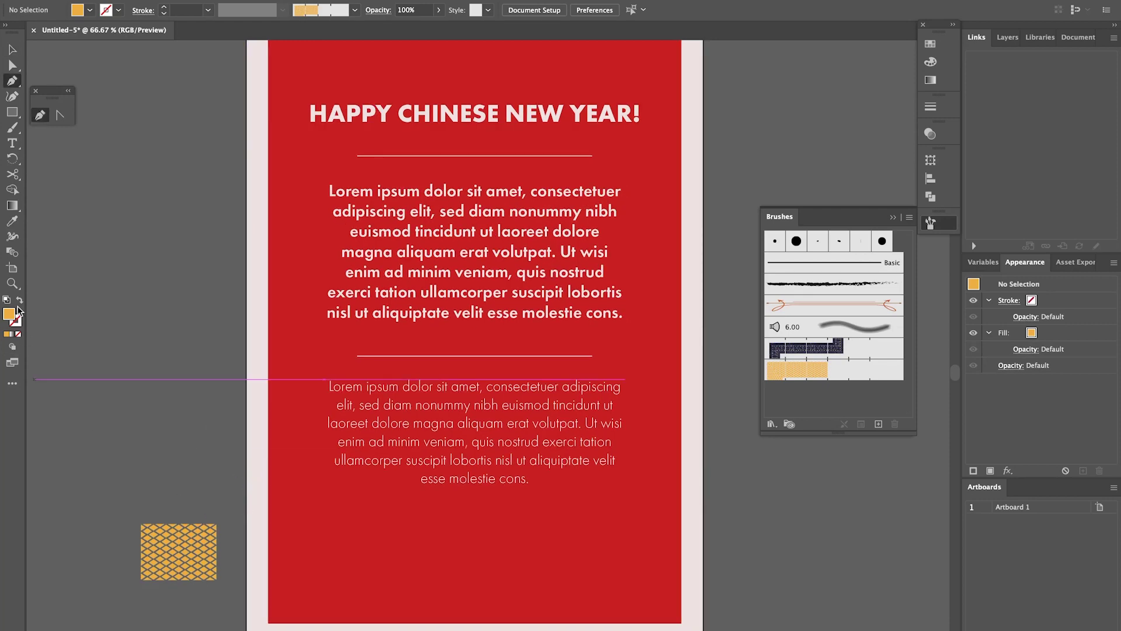
pyautogui.click(20, 301)
pyautogui.click(274, 628)
pyautogui.moveTo(543, 538); pyautogui.dragTo(628, 530)
pyautogui.moveTo(703, 364); pyautogui.dragTo(714, 251)
# Step: Paint the tail curve's stroke with Pattern Brush 1
pyautogui.press('a')
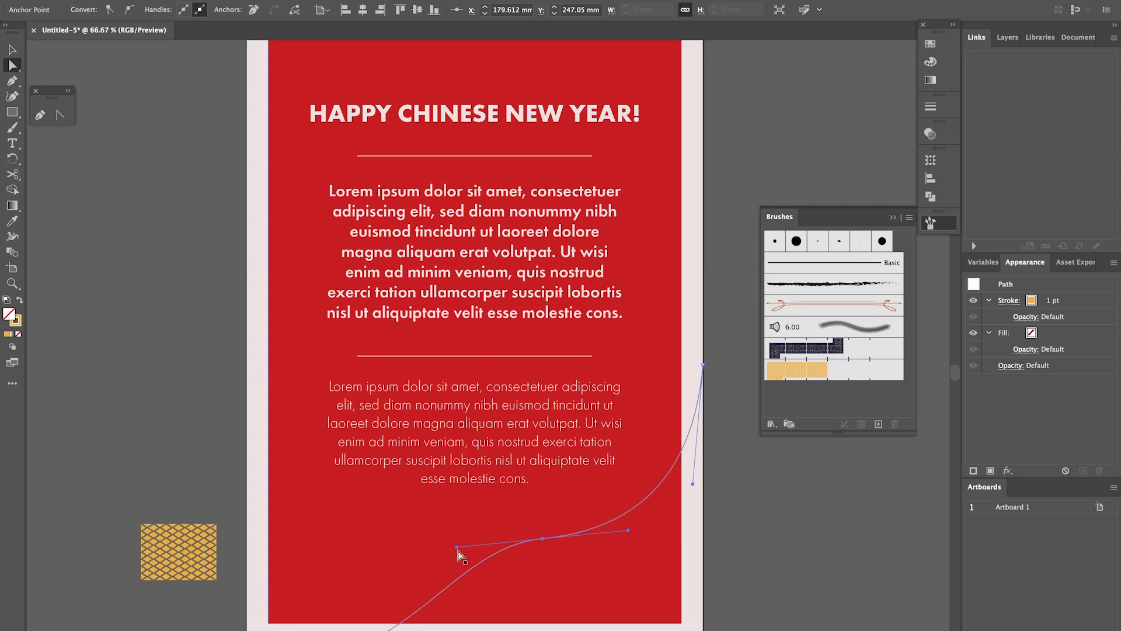
pyautogui.press('v')
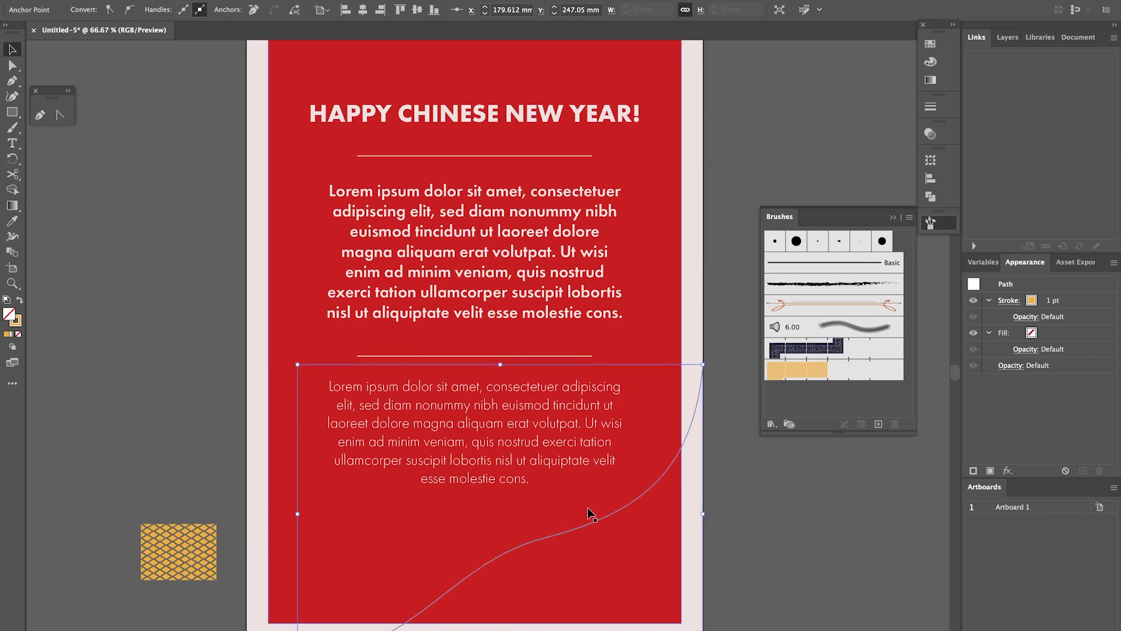
pyautogui.click(18, 322)
pyautogui.click(946, 228)
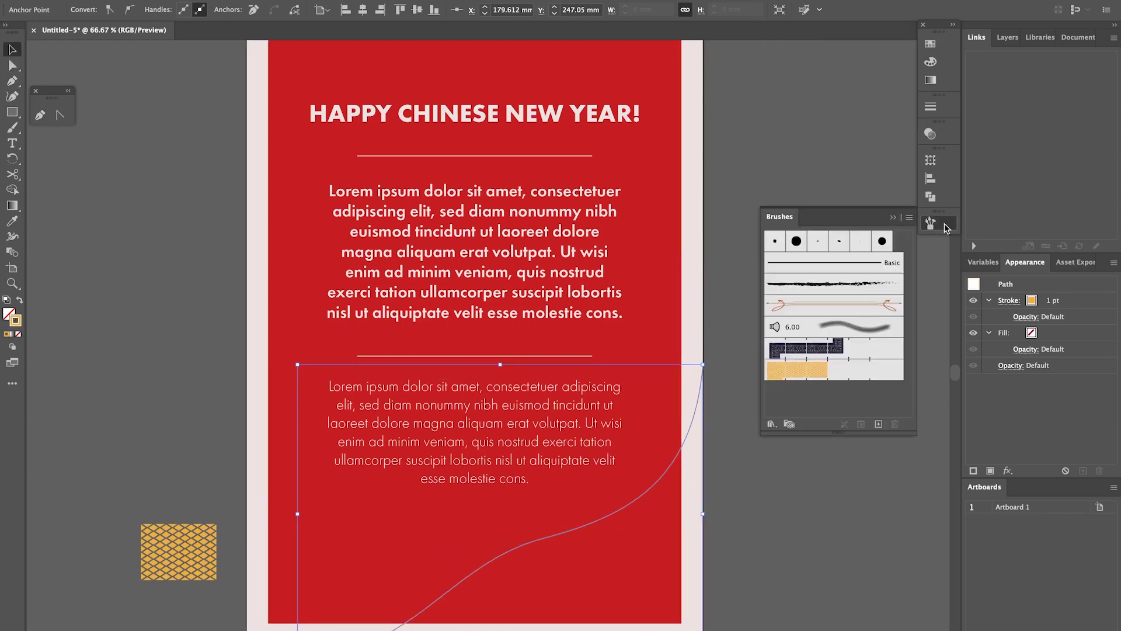
pyautogui.click(842, 372)
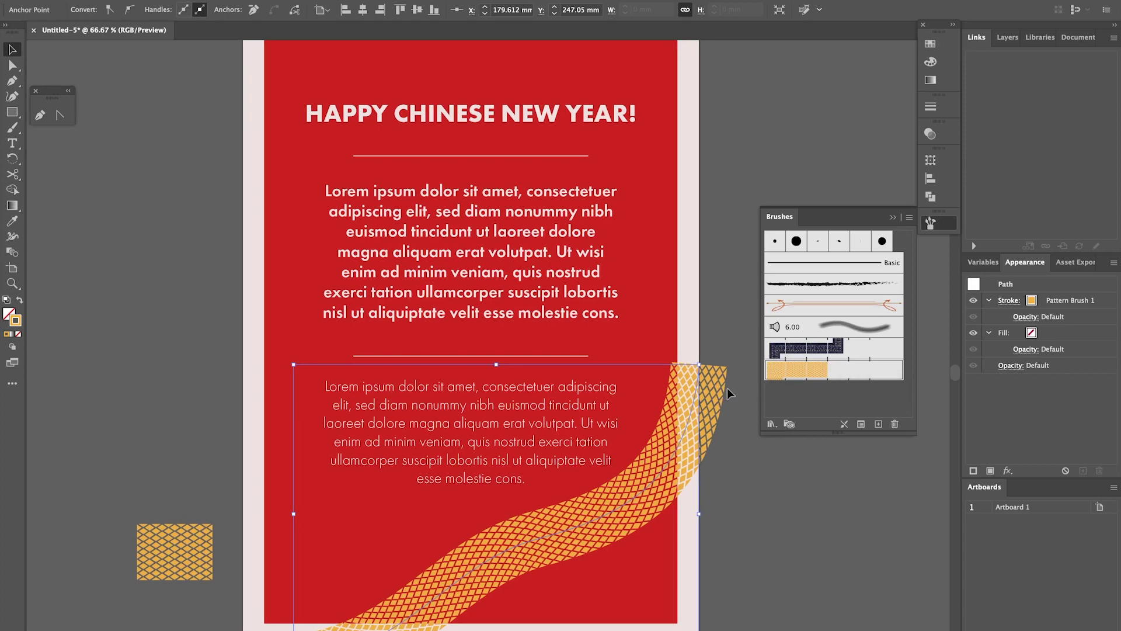
# Step: Reshape the tail's curve and move its lower end further right
pyautogui.press('a')
pyautogui.scroll(-2, 540, 493)
pyautogui.moveTo(540, 492)
pyautogui.mouseDown()
pyautogui.moveTo(538, 481)
pyautogui.moveTo(570, 472)
pyautogui.moveTo(616, 423)
pyautogui.mouseUp()
pyautogui.scroll(-1, 342, 590)
pyautogui.moveTo(342, 590)
pyautogui.mouseDown()
pyautogui.moveTo(333, 520)
pyautogui.moveTo(431, 516)
pyautogui.moveTo(584, 450)
pyautogui.mouseUp()
pyautogui.hotkey('ctrl', '-')
pyautogui.hotkey('ctrl', '+')
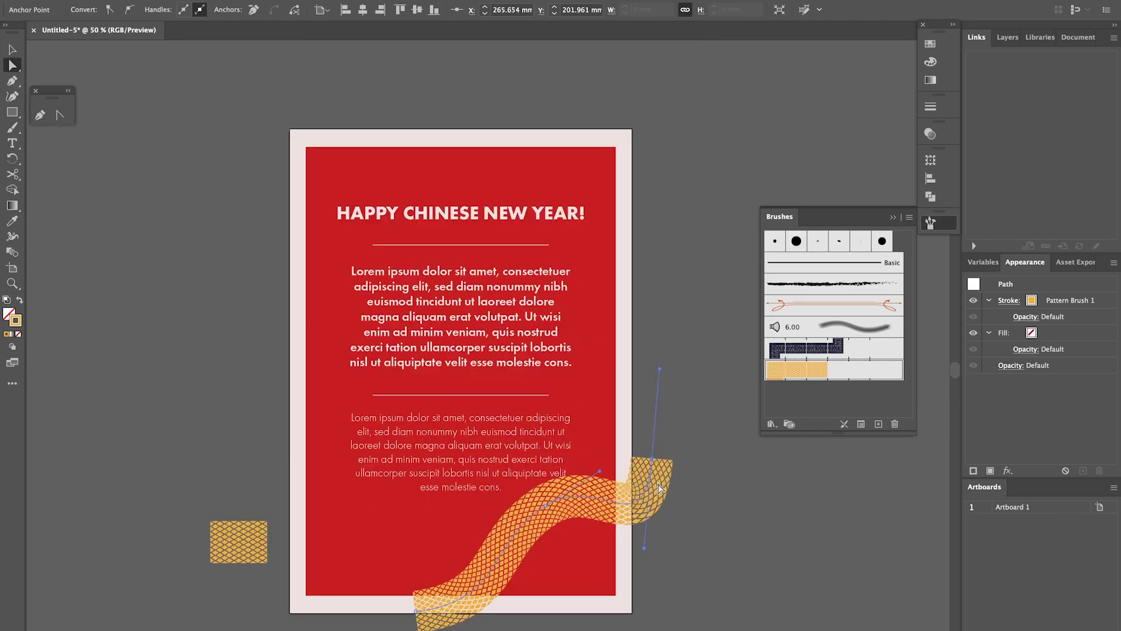
pyautogui.press('v')
# Step: Try a 186% scale in Pattern Brush 1's options, then cancel the change
pyautogui.doubleClick(829, 372)
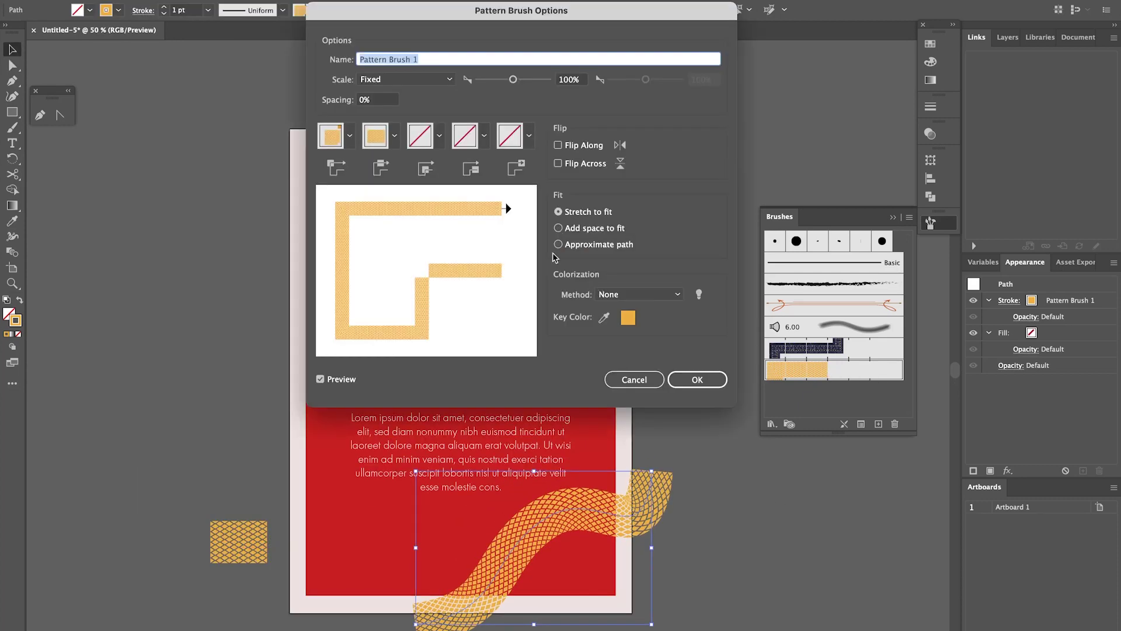
pyautogui.moveTo(514, 82)
pyautogui.mouseDown()
pyautogui.moveTo(501, 82)
pyautogui.moveTo(528, 83)
pyautogui.moveTo(500, 83)
pyautogui.mouseUp()
pyautogui.click(635, 384)
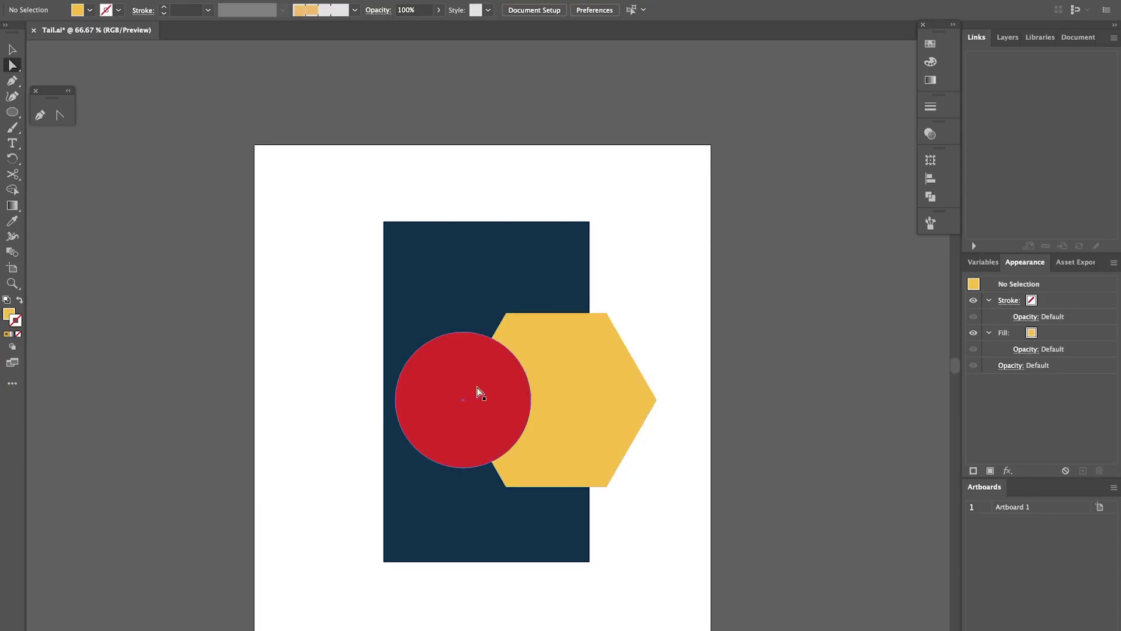
# Step: Test moving the red circle and dragging the hexagon's hidden left anchor, undoing both
pyautogui.moveTo(465, 403); pyautogui.dragTo(436, 415)
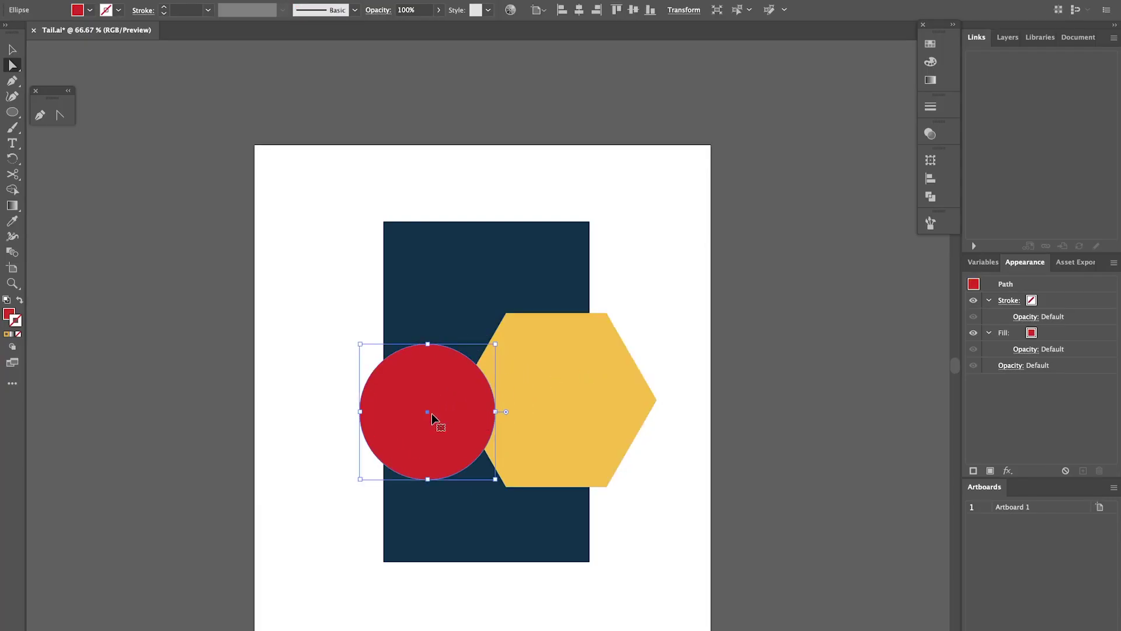
pyautogui.press('super+z')
pyautogui.press('super+shift+a')
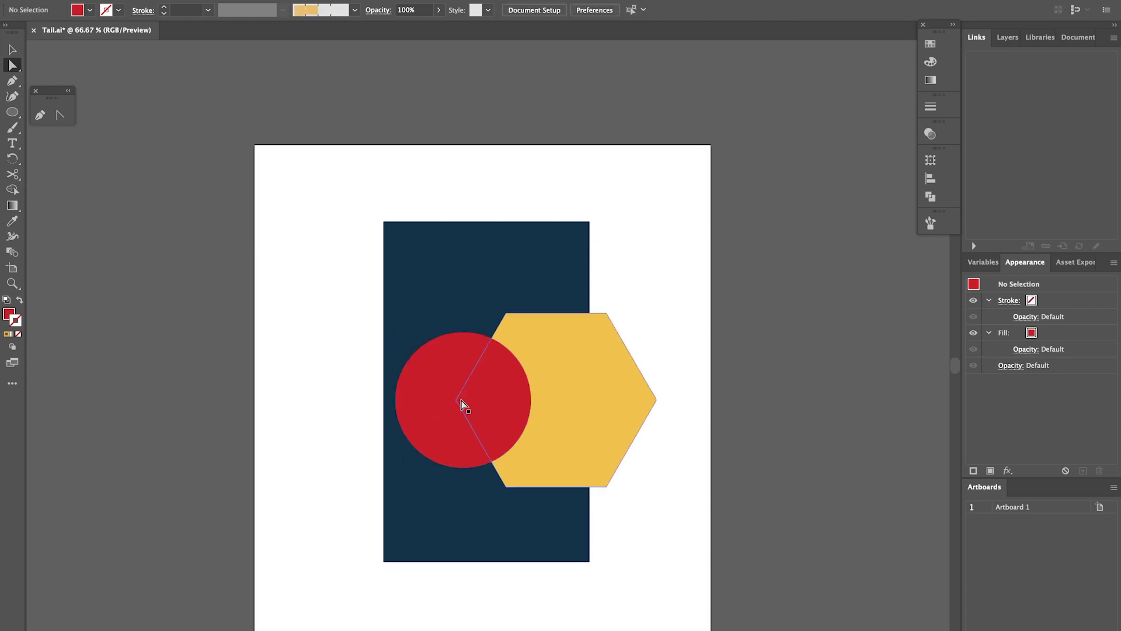
pyautogui.click(461, 401)
pyautogui.moveTo(461, 401); pyautogui.dragTo(483, 406)
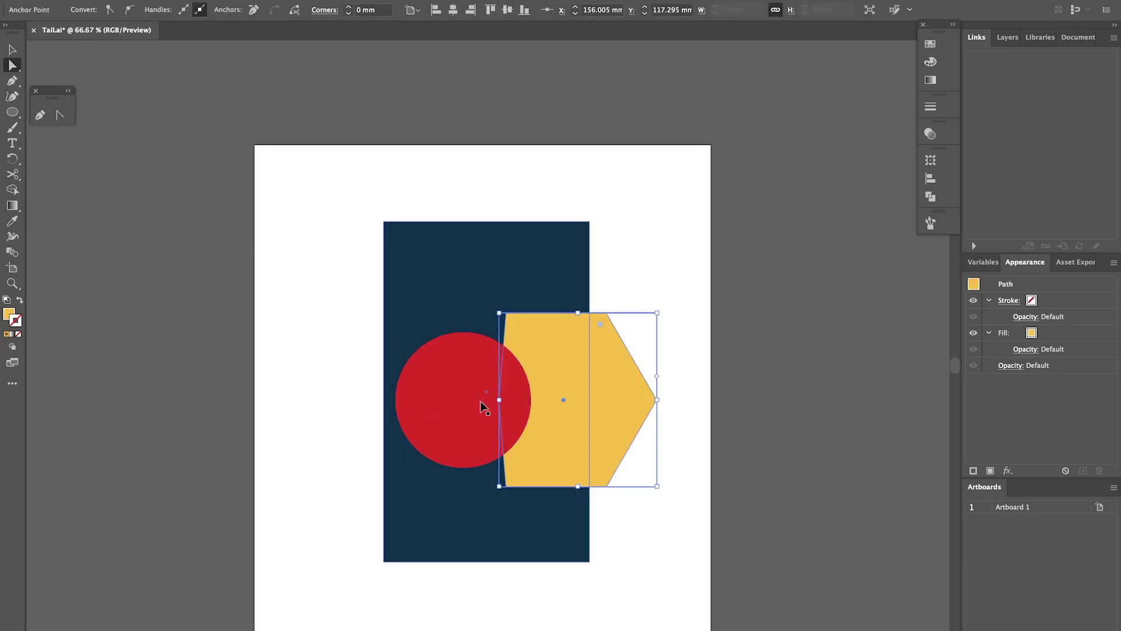
pyautogui.press('super+z')
# Step: Move the red circle aside to expose the hexagon's left anchor, then undo those edits
pyautogui.click(483, 406)
pyautogui.click(648, 323)
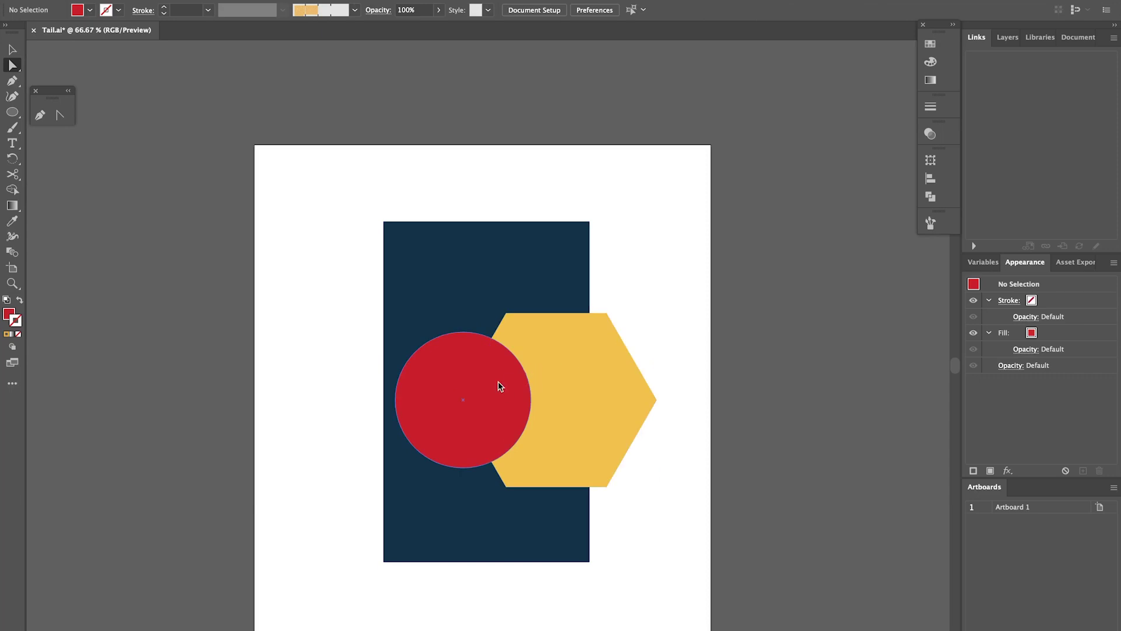
pyautogui.moveTo(500, 383); pyautogui.dragTo(320, 396)
pyautogui.click(457, 402)
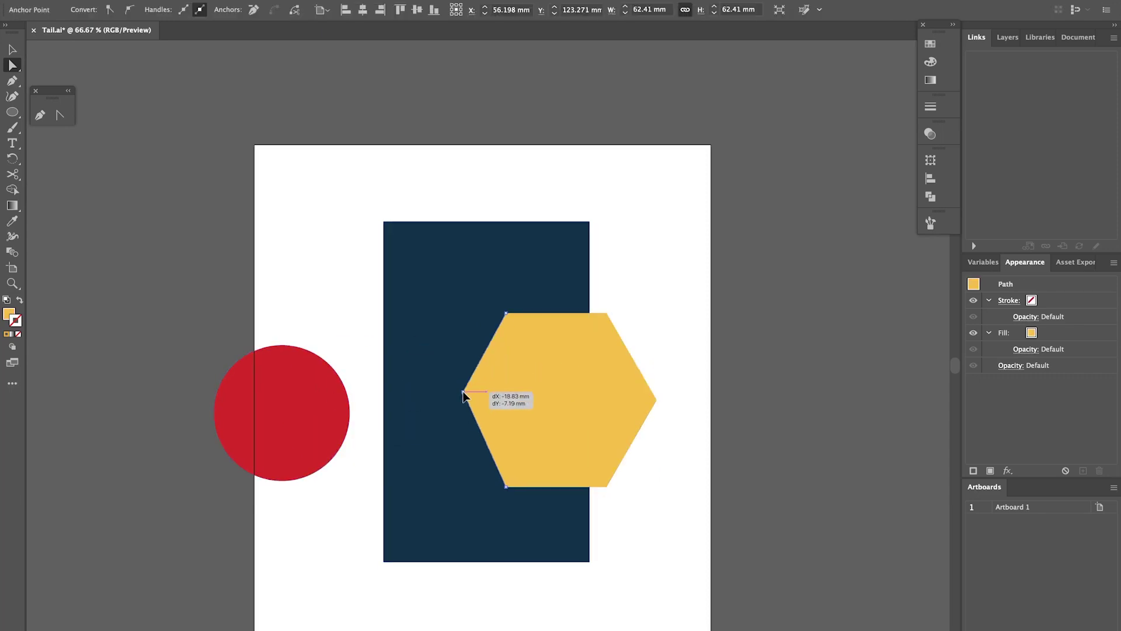
pyautogui.press('Delete')
pyautogui.press('super+z')
pyautogui.press('super+z')
pyautogui.click(760, 365)
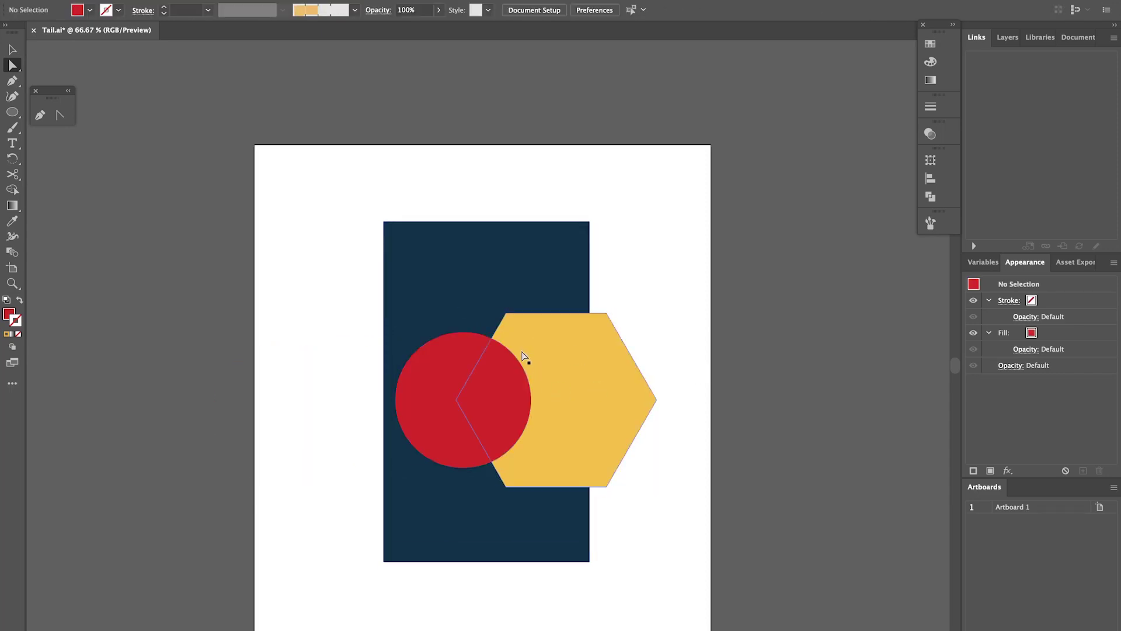
# Step: Temporarily remove the red circle, stretch the hexagon's left point to the rectangle's edge, restore the circle
pyautogui.click(446, 364)
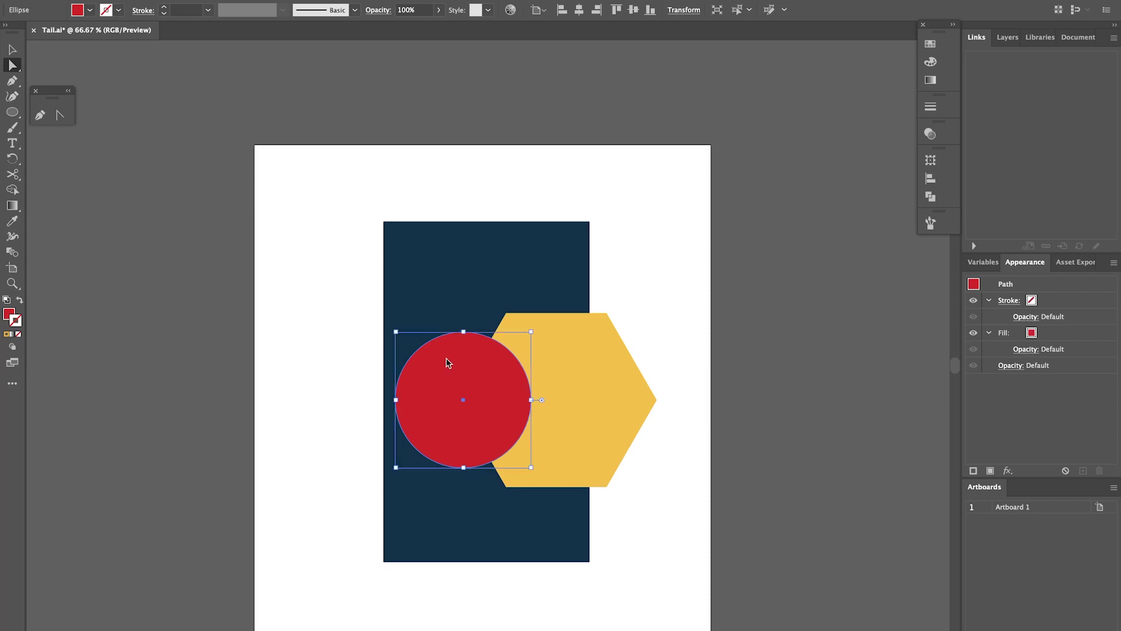
pyautogui.press('Delete')
pyautogui.moveTo(457, 401); pyautogui.dragTo(384, 400)
pyautogui.click(682, 330)
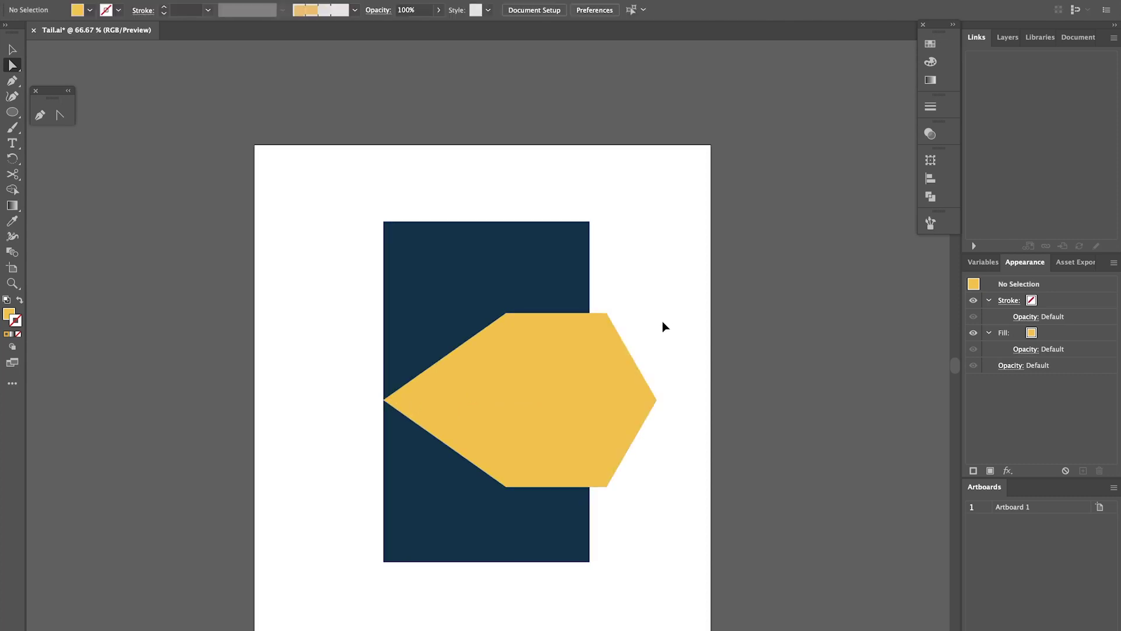
pyautogui.hotkey('ctrl', 'v')
pyautogui.click(663, 326)
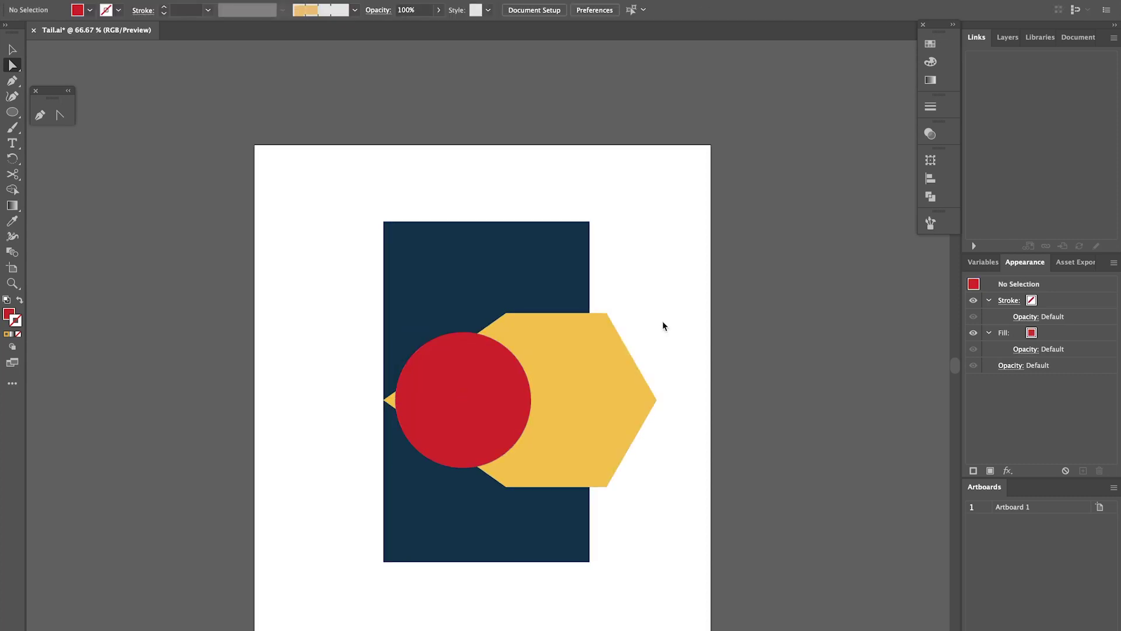